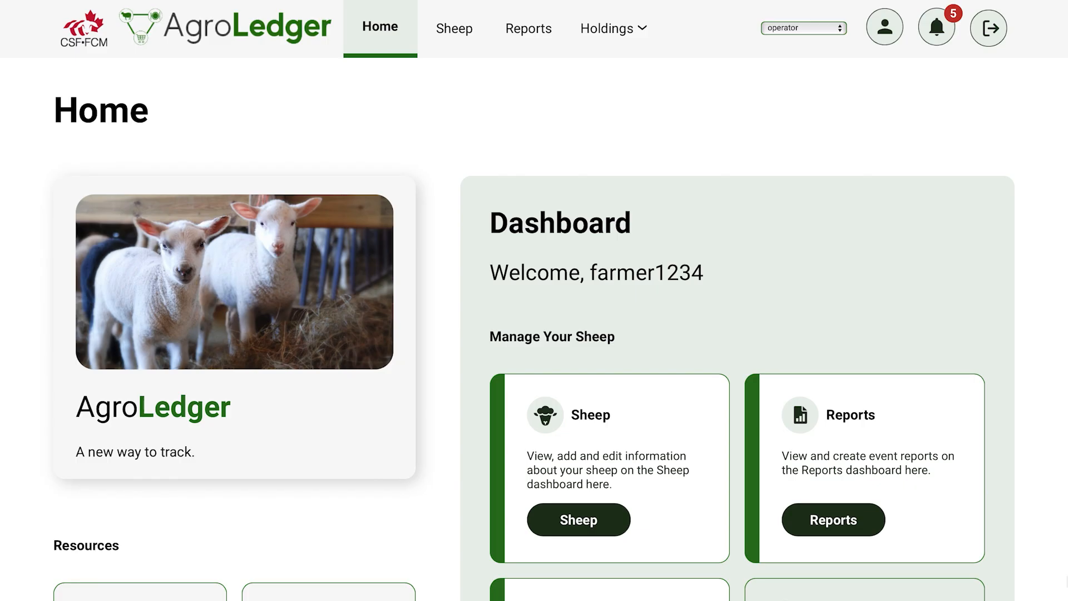
- Open the reports dashboard and open the Add Sheep form listed under Other Reports
{"action": "left_click", "coordinate": [536, 43]}
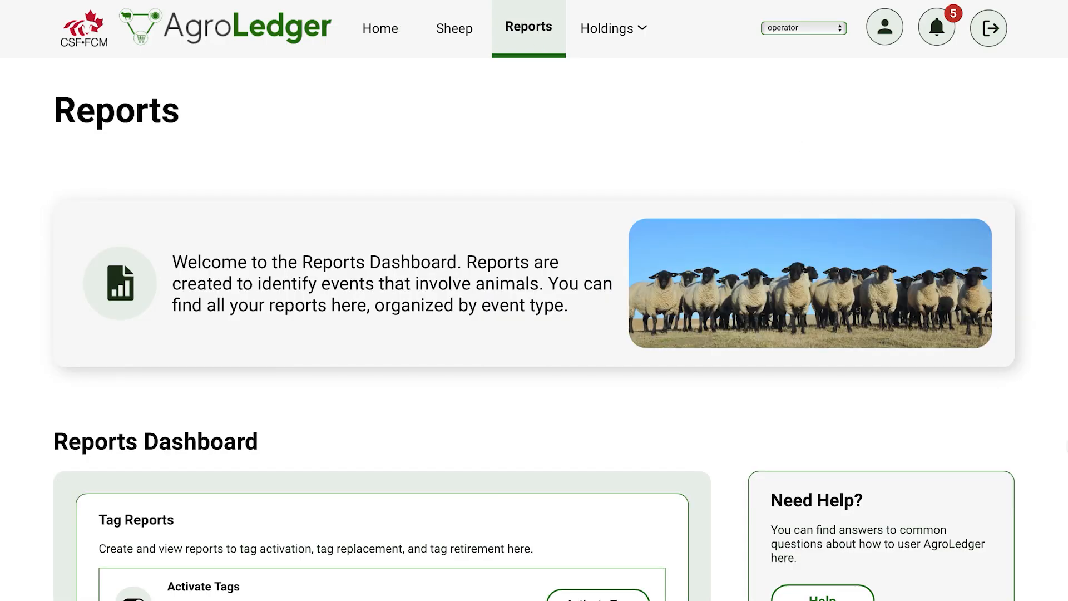
{"action": "scroll", "coordinate": [534, 301], "scroll_direction": "down", "scroll_amount": 12}
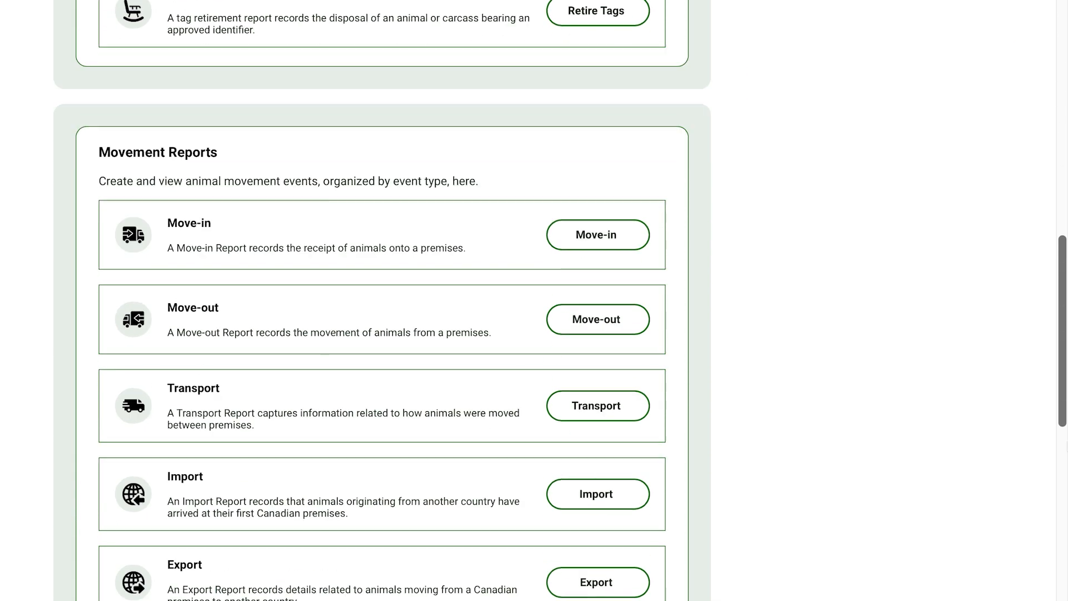
{"action": "scroll", "coordinate": [534, 300], "scroll_direction": "down", "scroll_amount": 9}
{"action": "scroll", "coordinate": [534, 301], "scroll_direction": "down", "scroll_amount": 2}
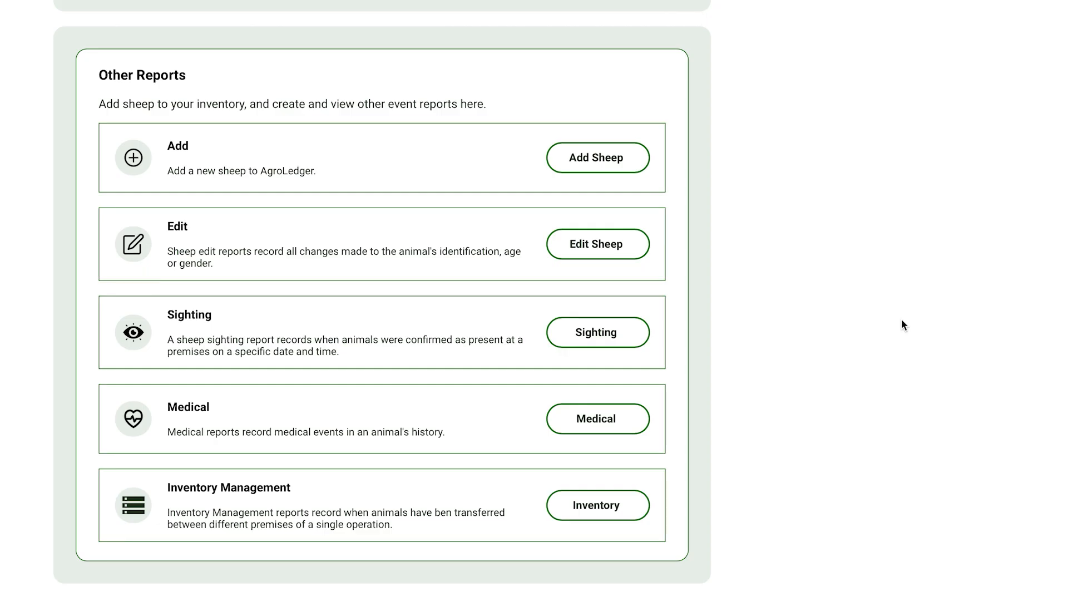
{"action": "left_click", "coordinate": [618, 167]}
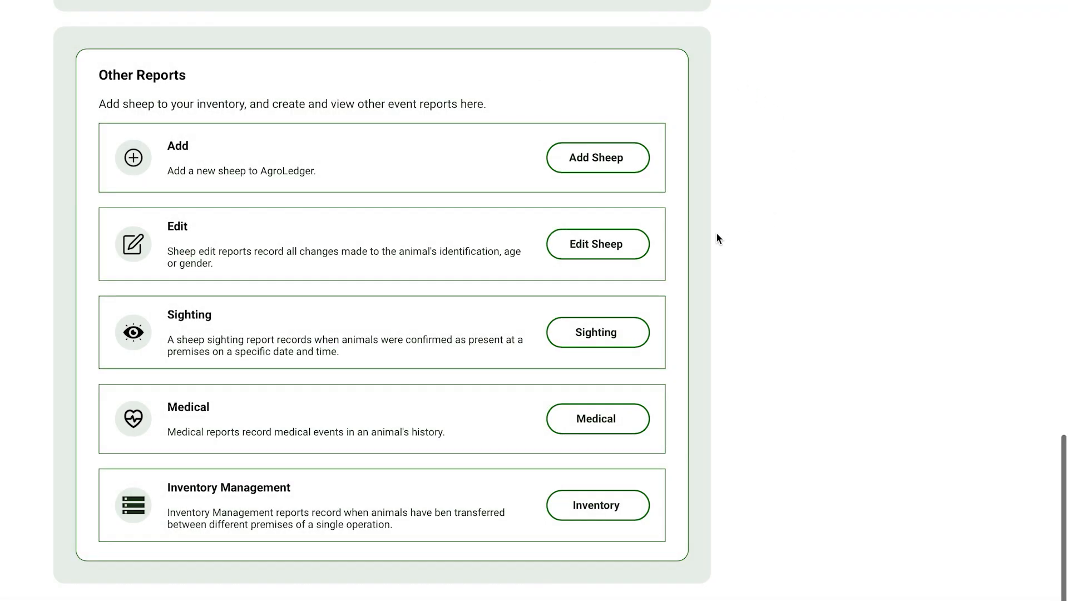
- Open the Edit Sheep form, enter a sheep identifier beginning with 12400031 in the search, and submit the form
{"action": "left_click", "coordinate": [628, 246]}
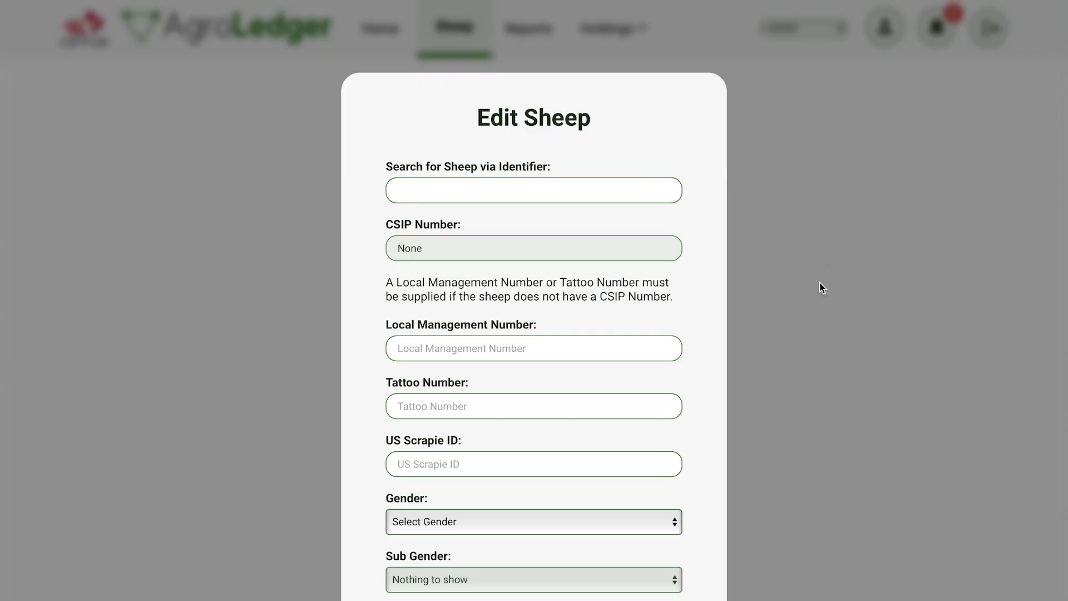
{"action": "left_click", "coordinate": [631, 195]}
{"action": "type", "text": "12400031"}
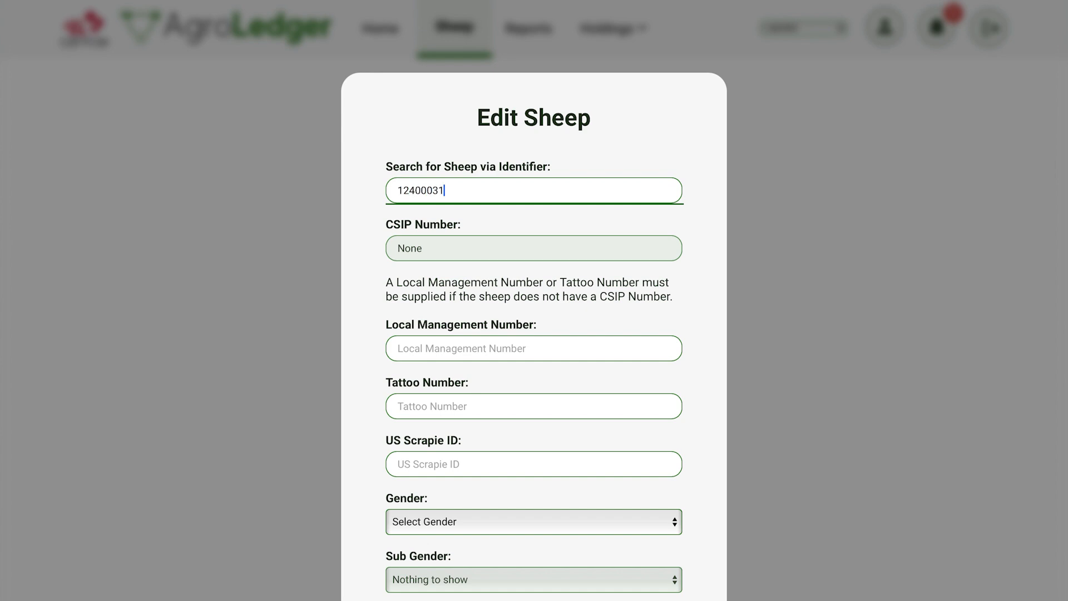
{"action": "type", "text": "000000"}
{"action": "key", "text": "BackSpace"}
{"action": "type", "text": "8"}
{"action": "scroll", "coordinate": [651, 352], "scroll_direction": "down", "scroll_amount": 3}
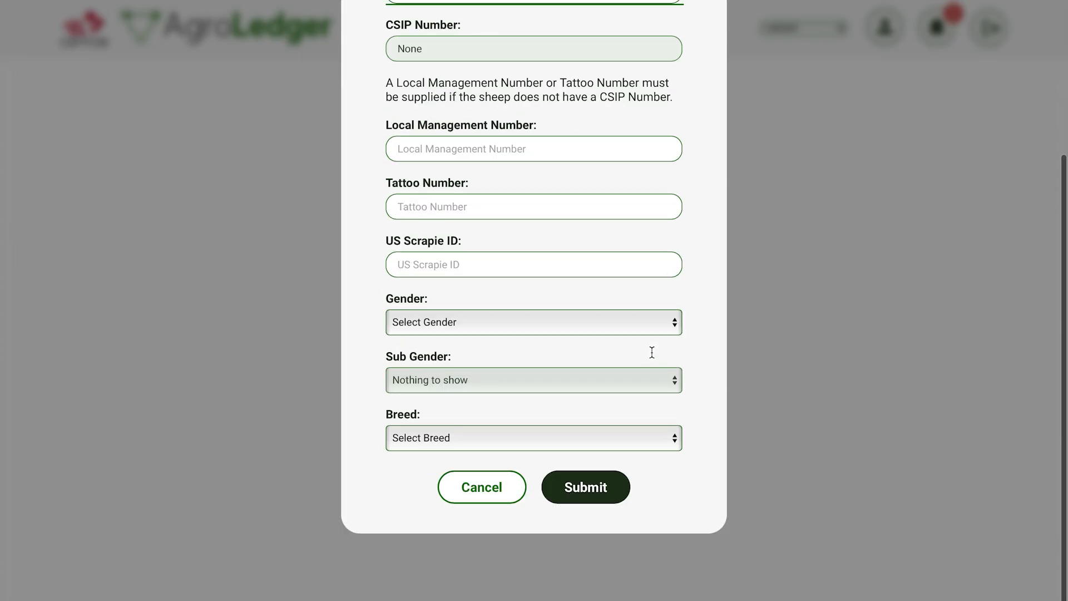
{"action": "left_click", "coordinate": [610, 509]}
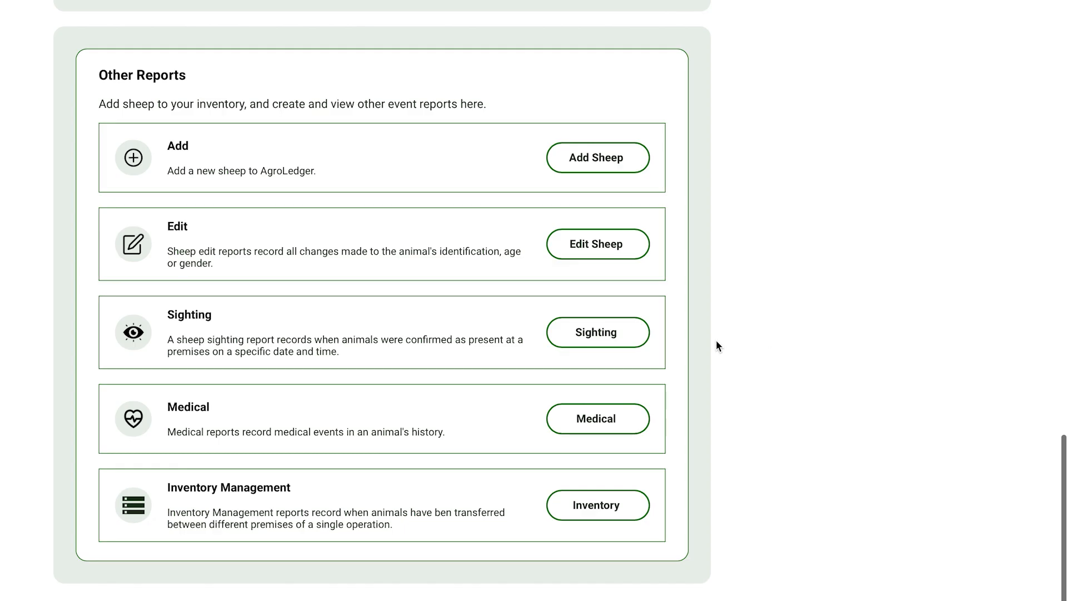
{"action": "left_click", "coordinate": [627, 343]}
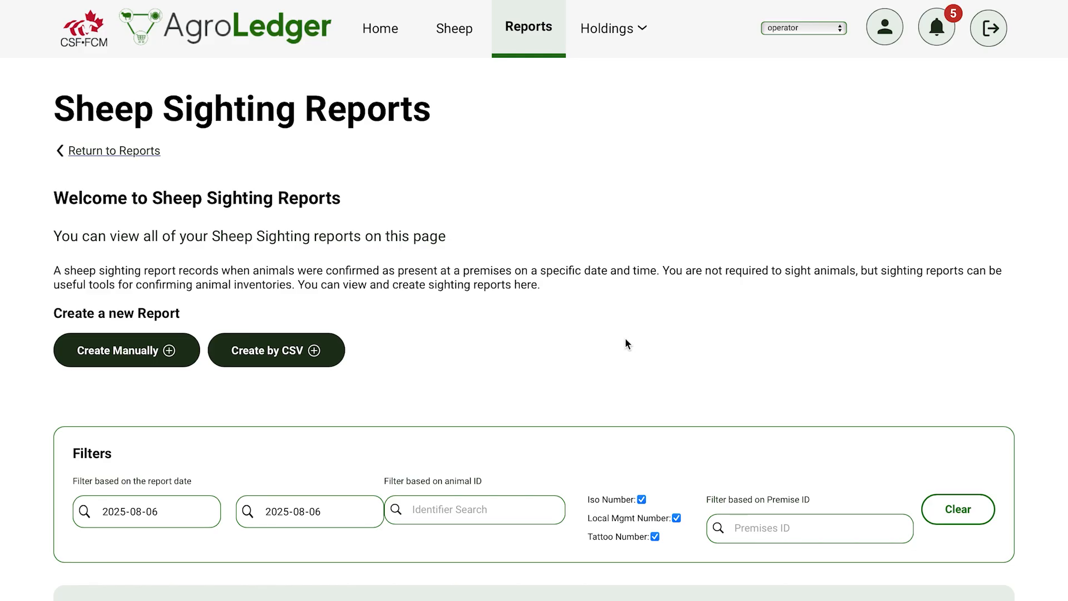
{"action": "left_click", "coordinate": [170, 363]}
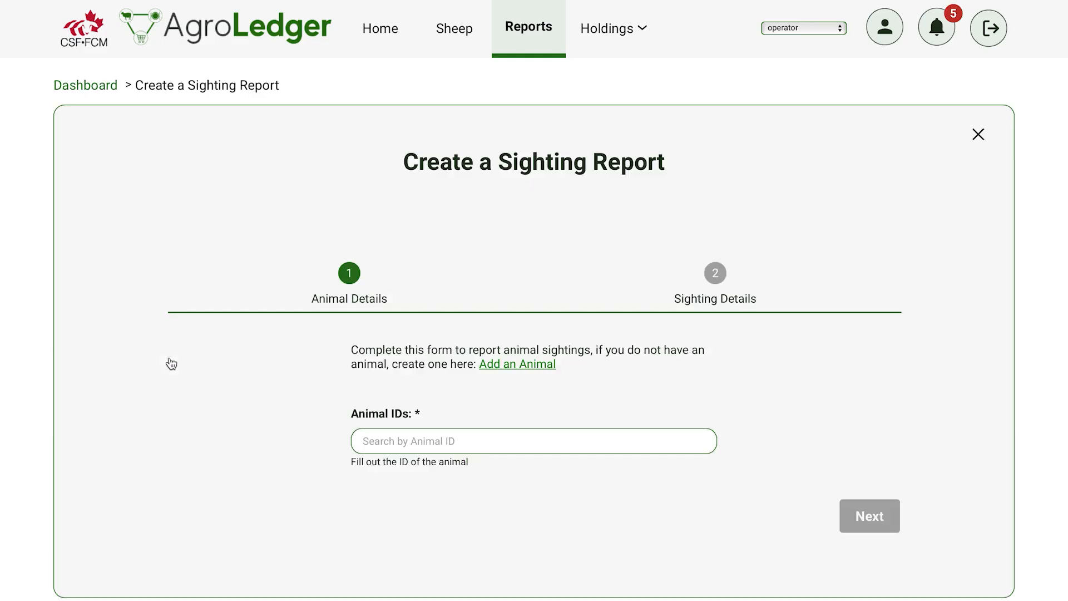
{"action": "left_click", "coordinate": [435, 437]}
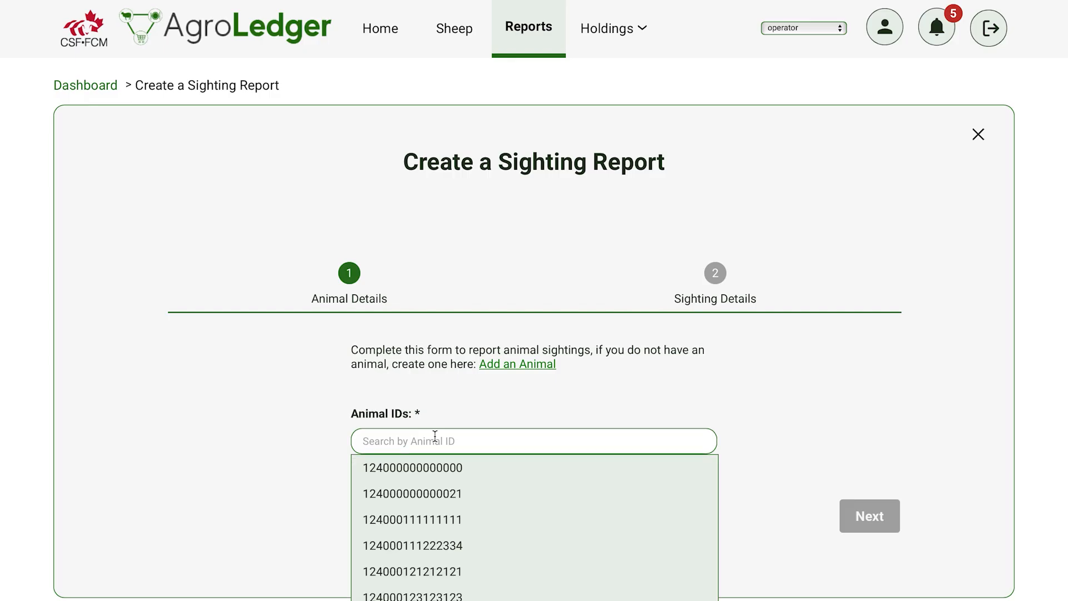
{"action": "left_click", "coordinate": [477, 500]}
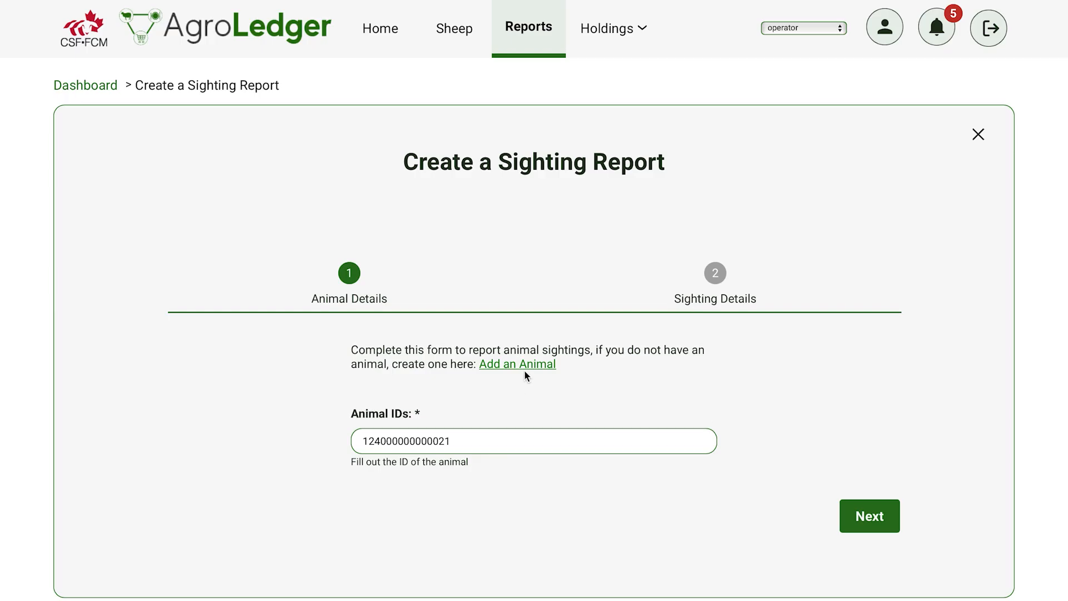
{"action": "left_click", "coordinate": [870, 516]}
- Choose the premise NS123456 - My Farm, enter the reporter's name, and submit the sighting report
{"action": "scroll", "coordinate": [872, 516], "scroll_direction": "down", "scroll_amount": 1}
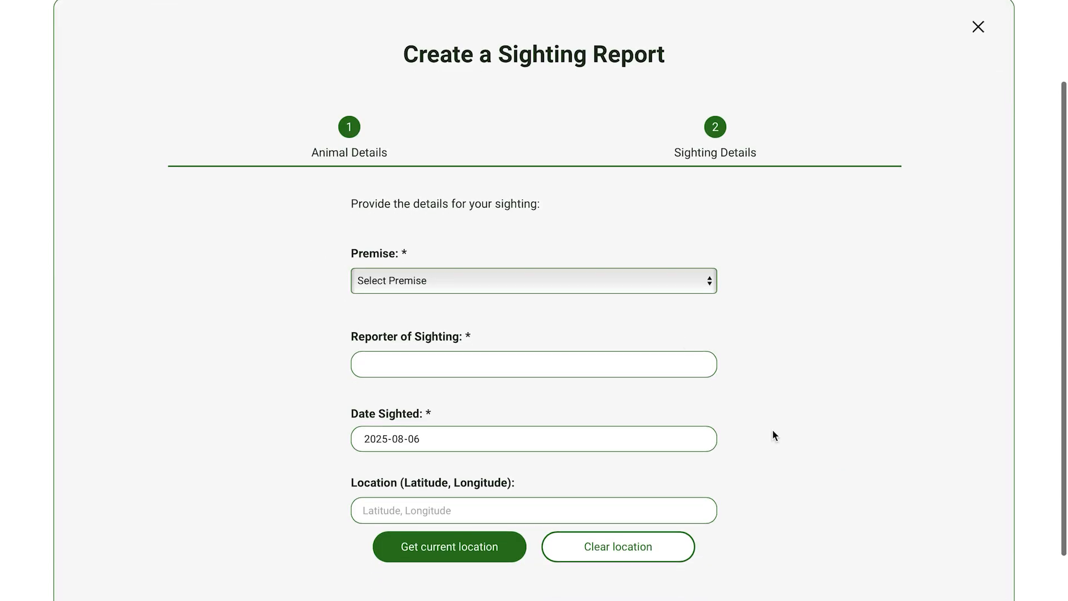
{"action": "left_click", "coordinate": [607, 284]}
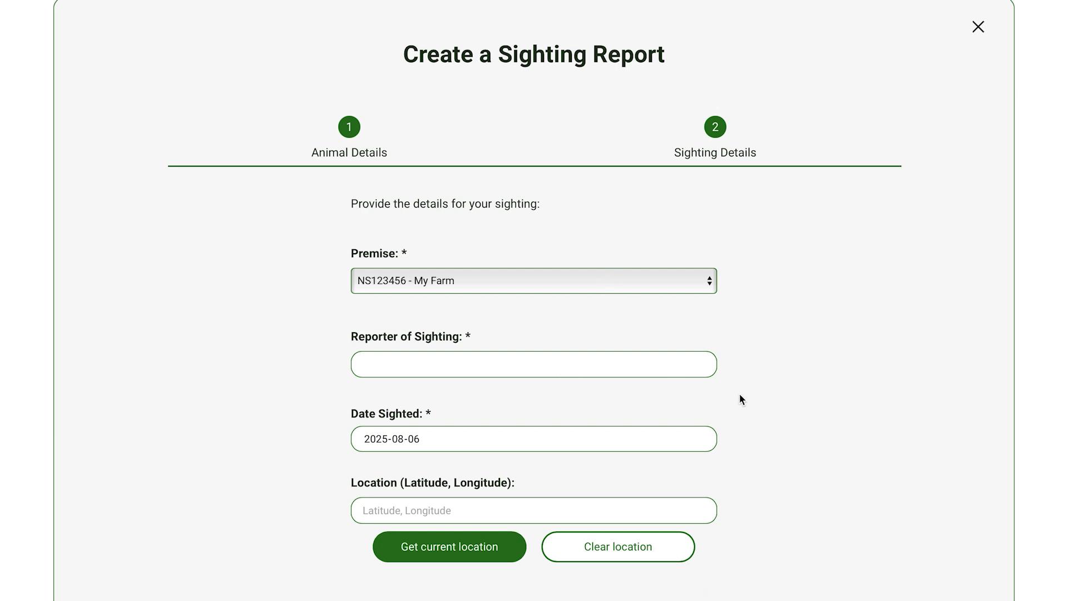
{"action": "left_click", "coordinate": [678, 360]}
{"action": "type", "text": "Meryl Sheep"}
{"action": "scroll", "coordinate": [908, 475], "scroll_direction": "down", "scroll_amount": 2}
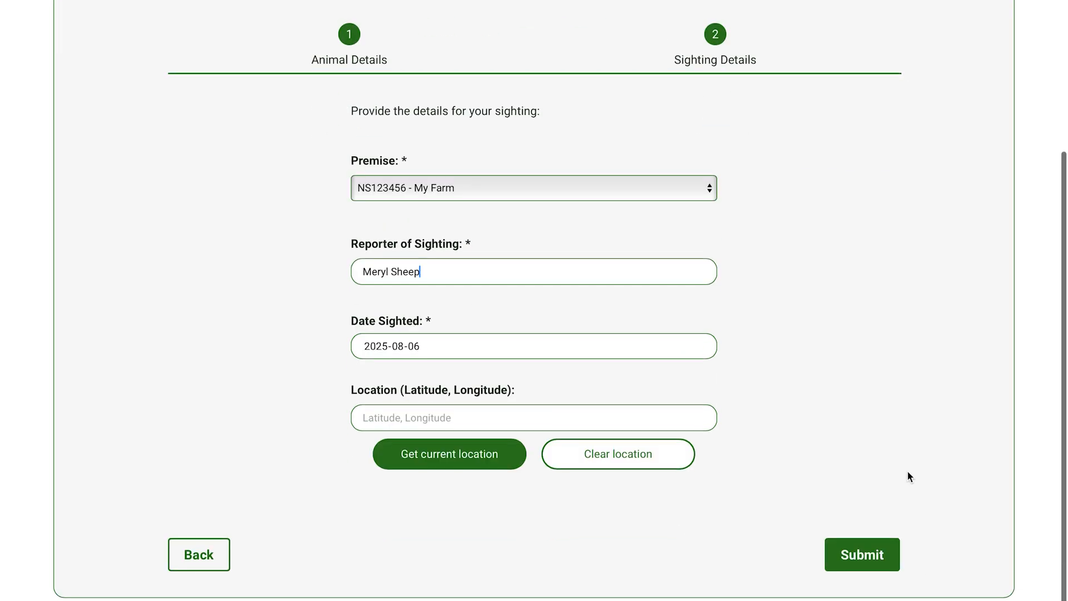
{"action": "left_click", "coordinate": [874, 554]}
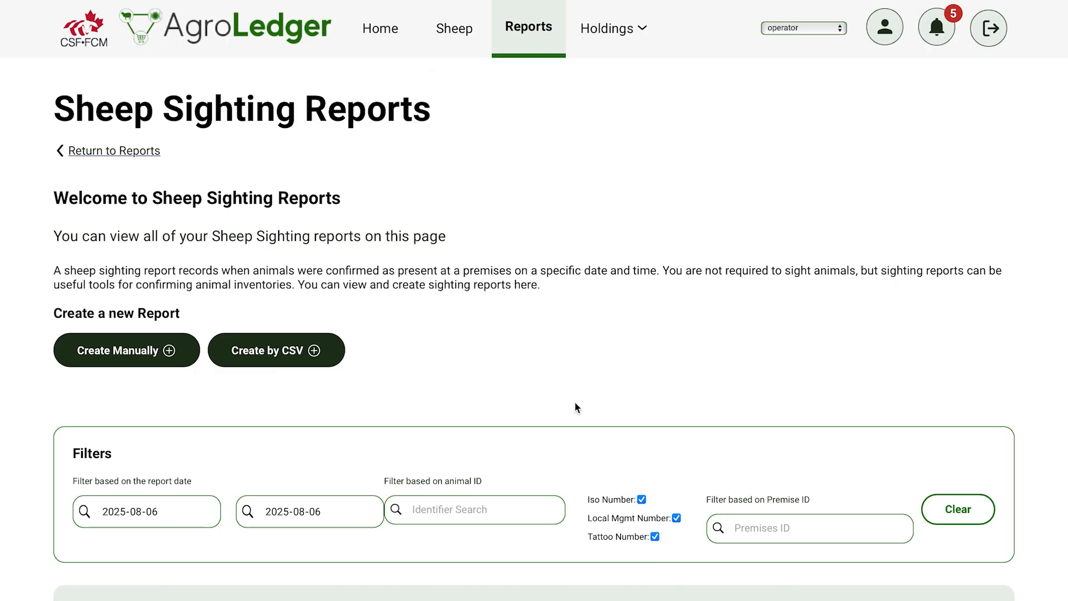
- Start creating sighting reports by CSV and upload the file sheep - Sheet1-6.csv
{"action": "left_click", "coordinate": [332, 359]}
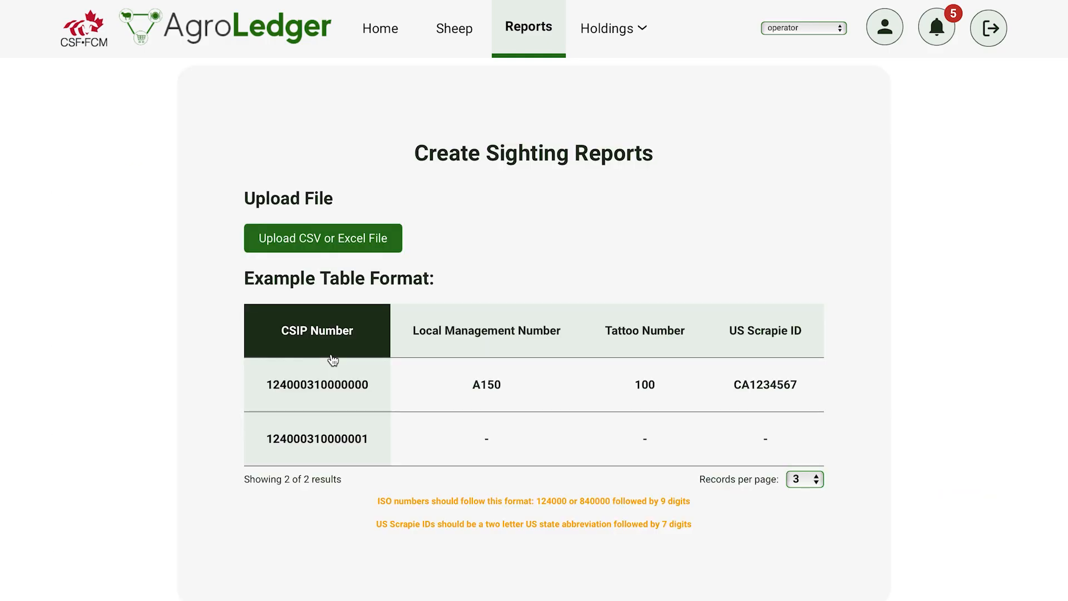
{"action": "left_click", "coordinate": [371, 245]}
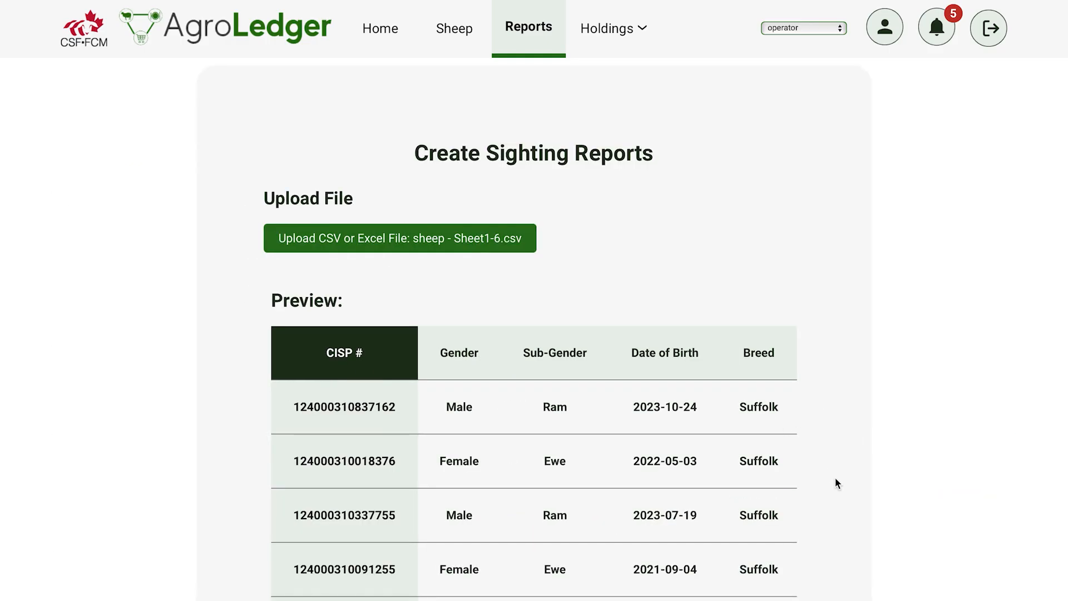
- Map ISO Number to CISP #, set Local Management Number, Tattoo Number and US Scrapie ID to N/A, and confirm the headers
{"action": "scroll", "coordinate": [835, 478], "scroll_direction": "down", "scroll_amount": 1}
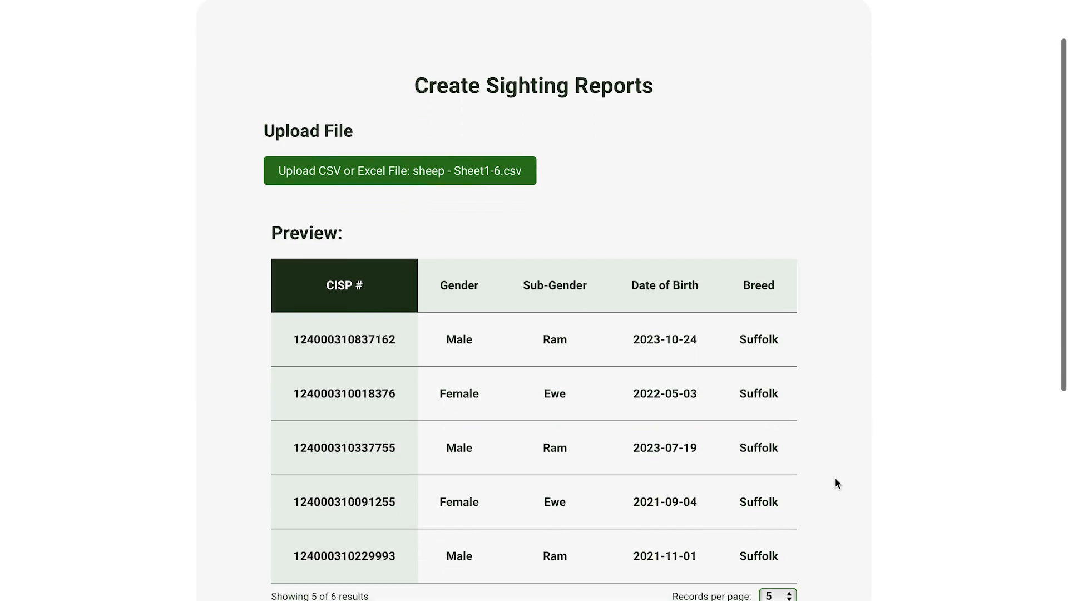
{"action": "scroll", "coordinate": [835, 480], "scroll_direction": "down", "scroll_amount": 4}
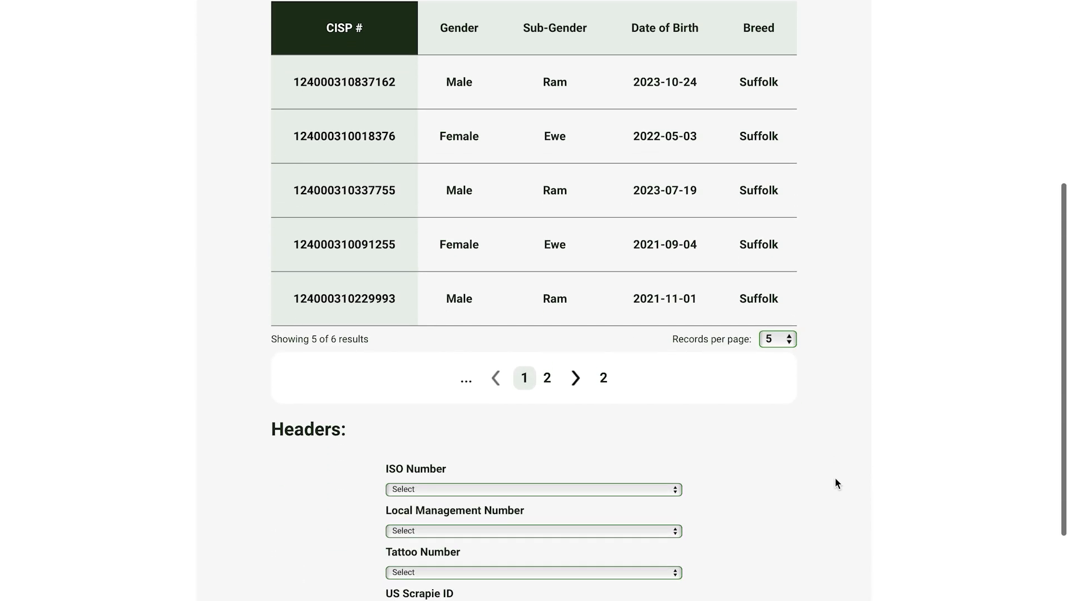
{"action": "scroll", "coordinate": [835, 479], "scroll_direction": "down", "scroll_amount": 3}
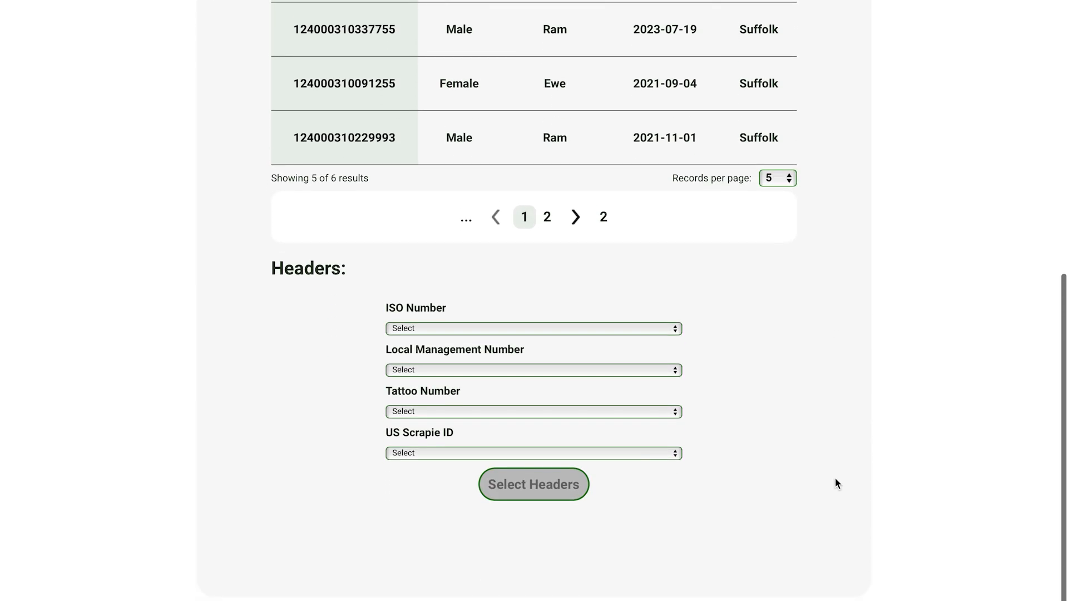
{"action": "left_click", "coordinate": [673, 332]}
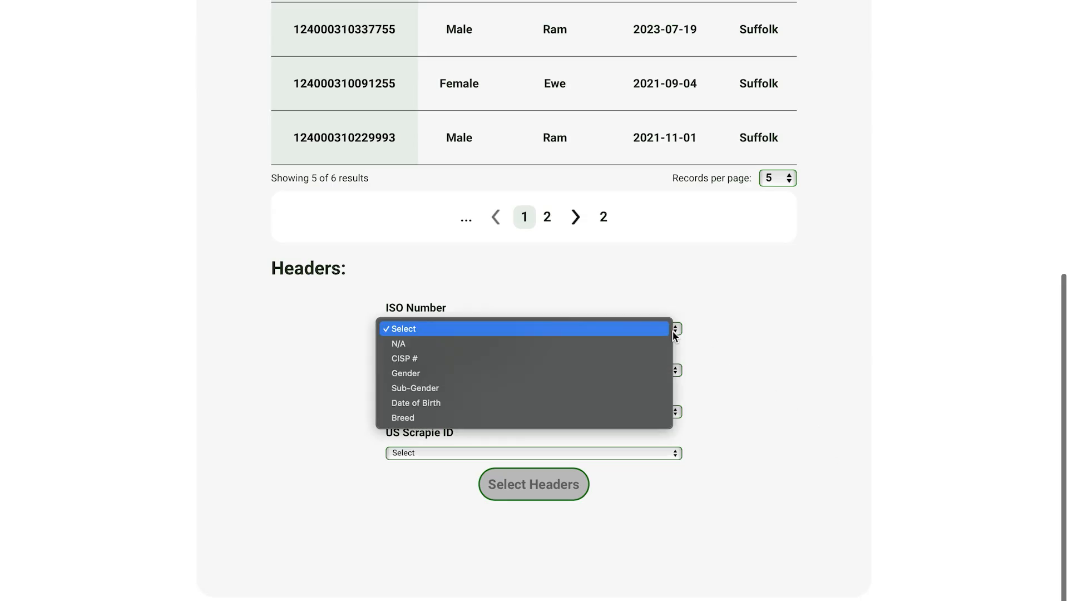
{"action": "left_click", "coordinate": [659, 360]}
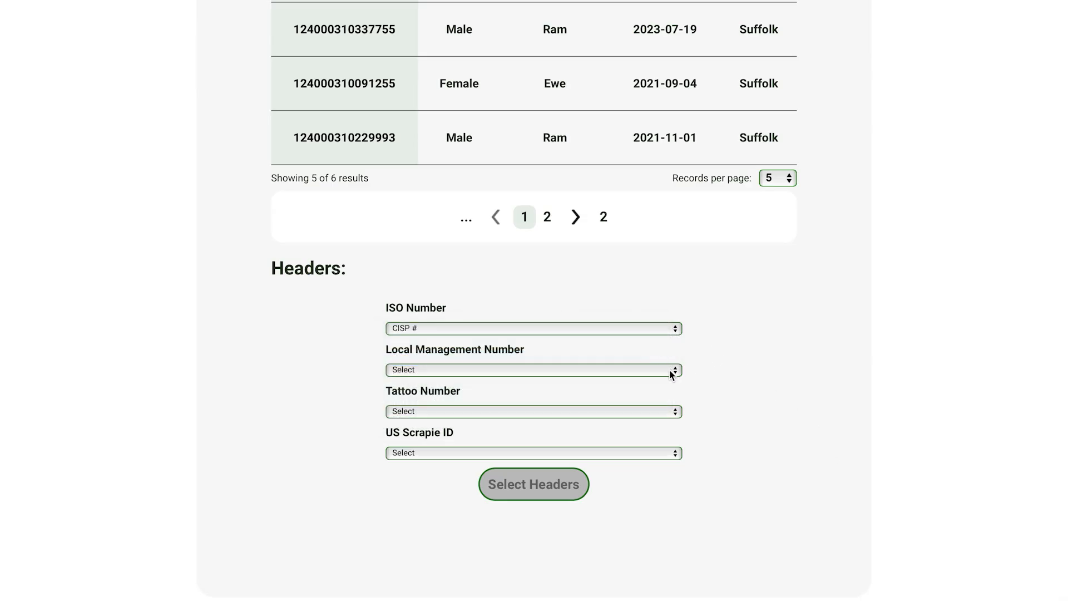
{"action": "left_click", "coordinate": [669, 370]}
{"action": "left_click", "coordinate": [663, 382]}
{"action": "left_click", "coordinate": [671, 413]}
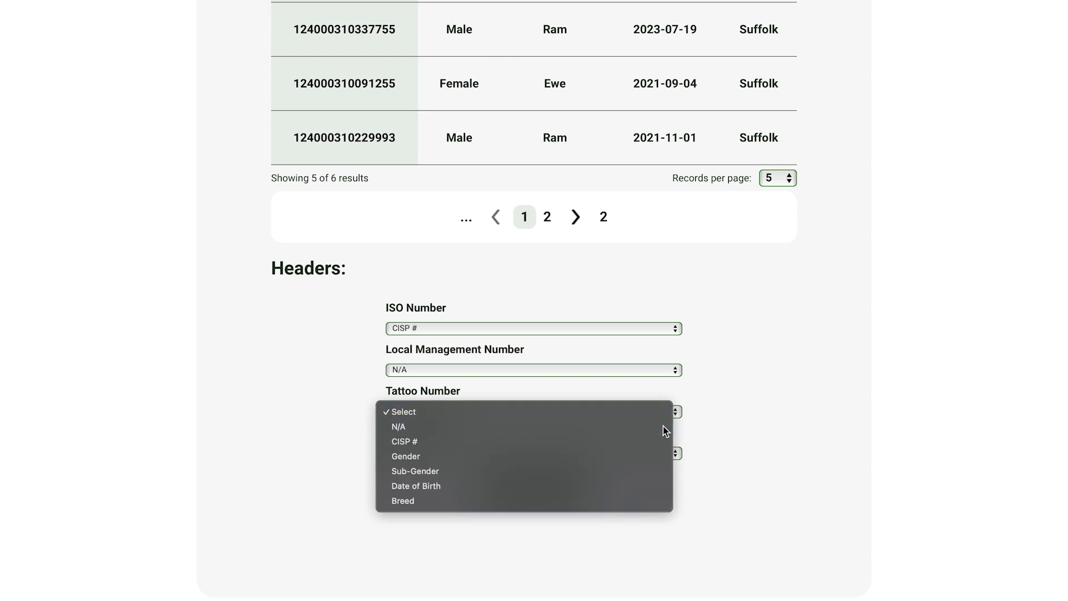
{"action": "left_click", "coordinate": [663, 426]}
{"action": "left_click", "coordinate": [674, 453]}
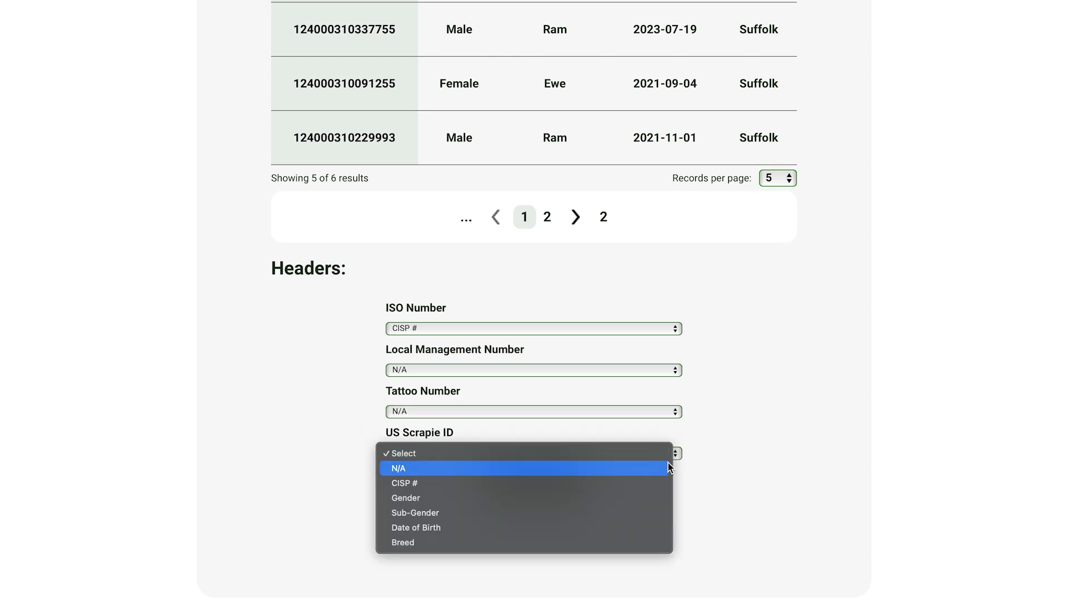
{"action": "left_click", "coordinate": [662, 474]}
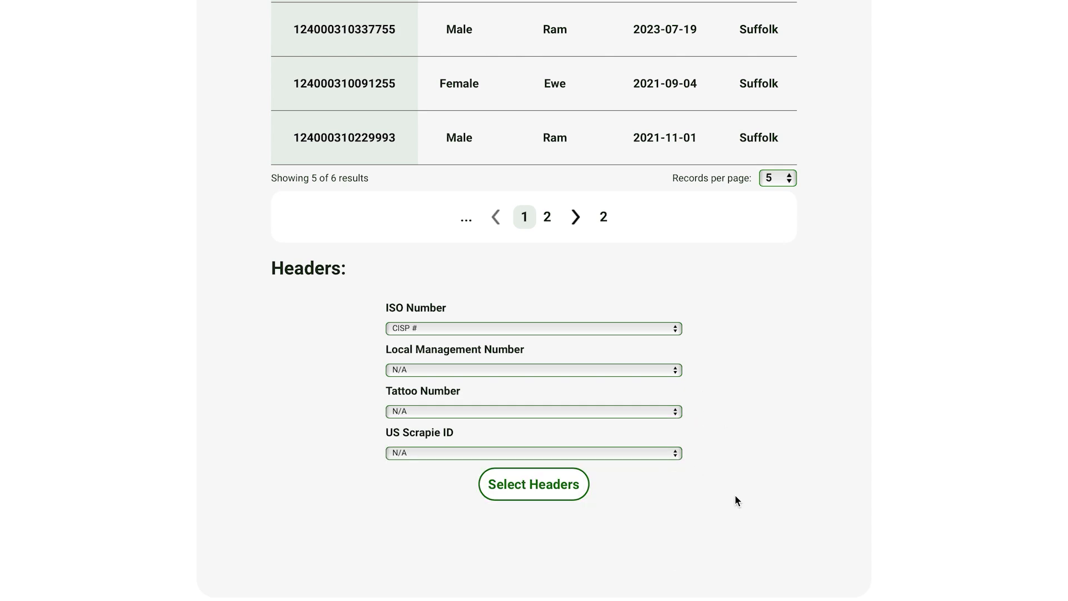
{"action": "left_click", "coordinate": [571, 487]}
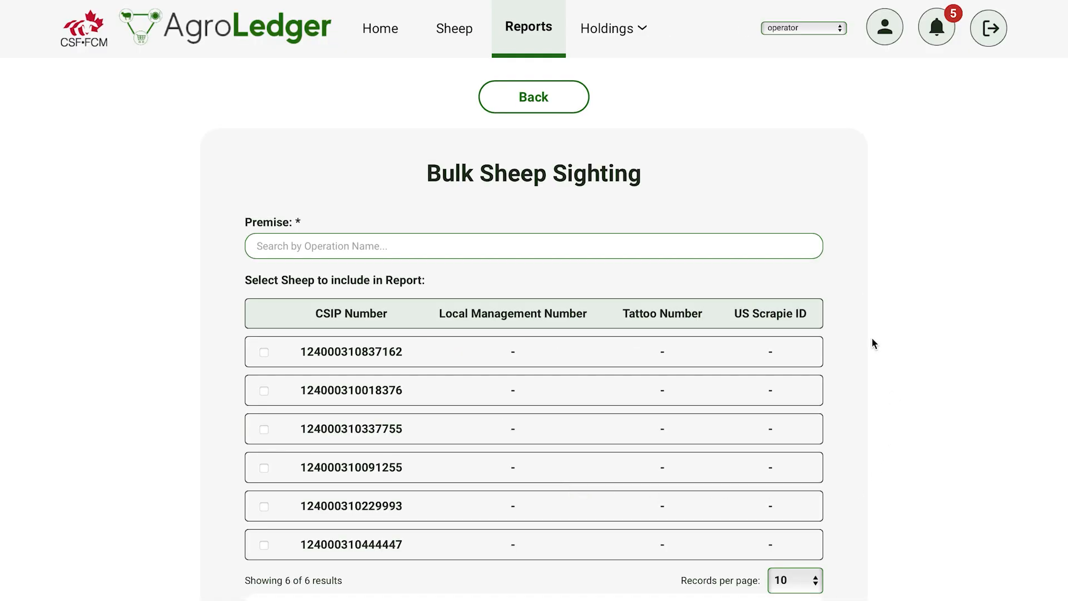
- Set the bulk sighting's premise to NS123456 and include all the listed sheep in the report
{"action": "left_click", "coordinate": [750, 248]}
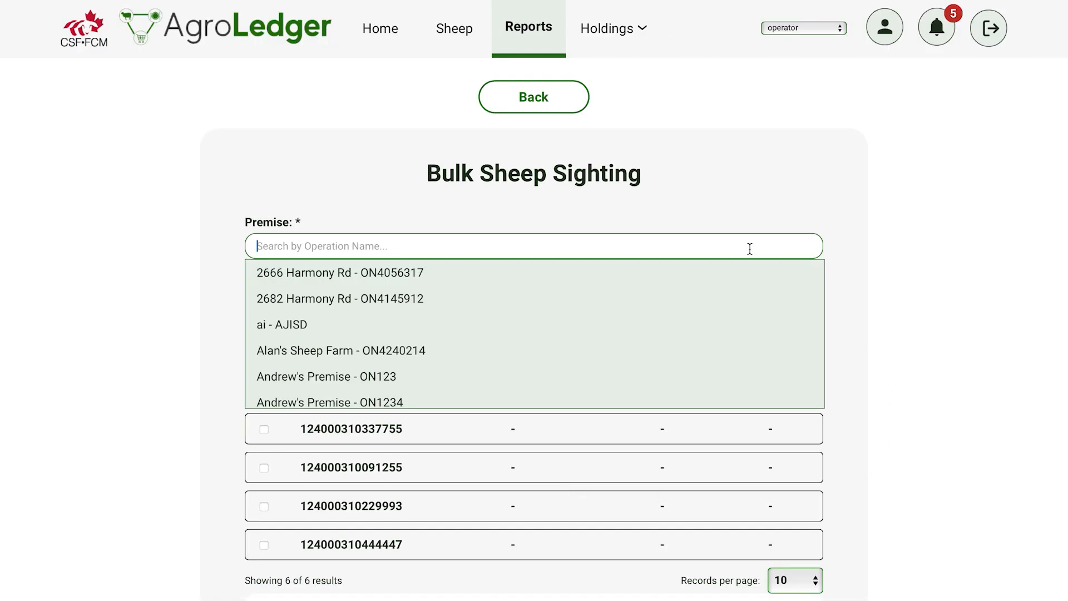
{"action": "type", "text": "NS123456"}
{"action": "left_click", "coordinate": [725, 274]}
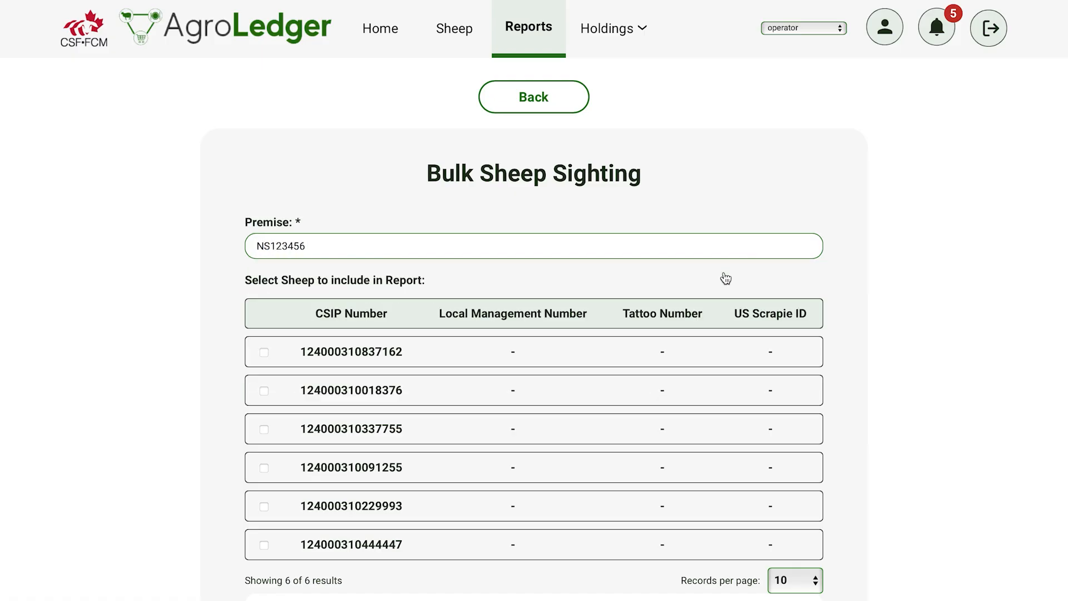
{"action": "scroll", "coordinate": [922, 483], "scroll_direction": "down", "scroll_amount": 3}
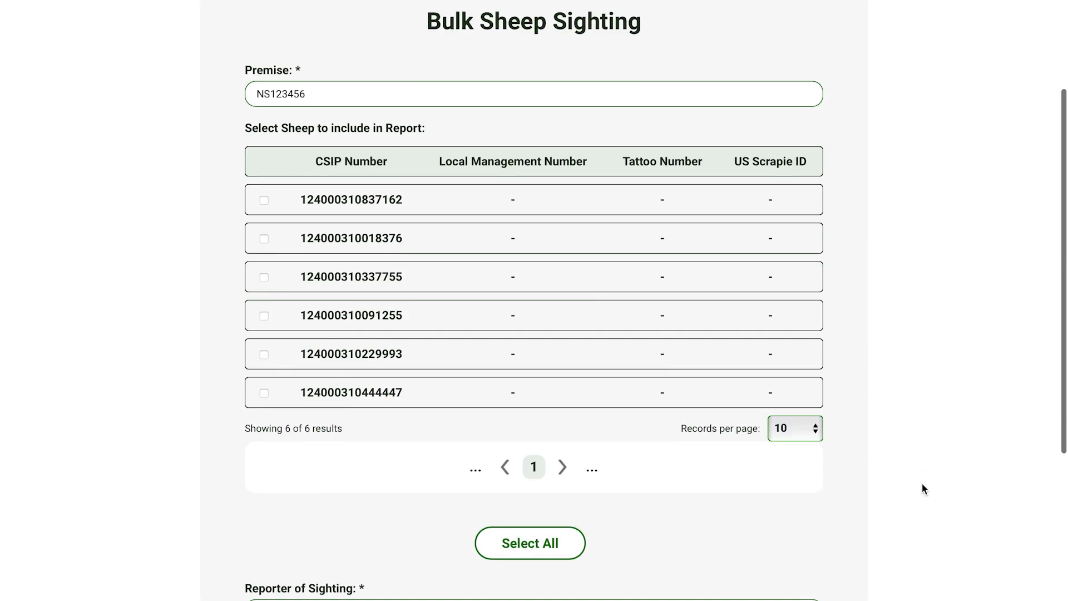
{"action": "left_click", "coordinate": [538, 556]}
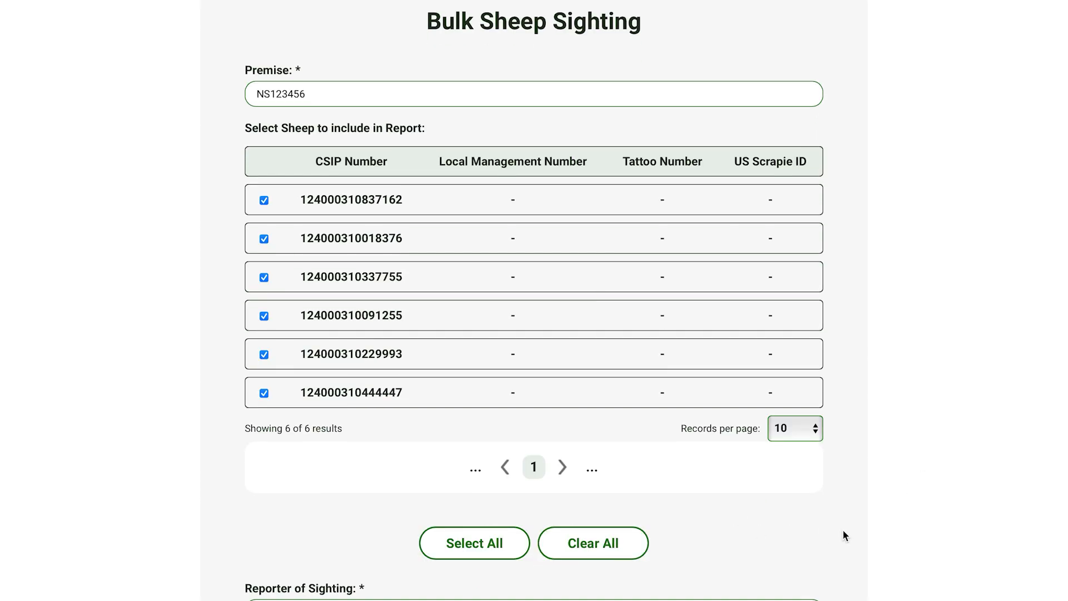
{"action": "left_click", "coordinate": [263, 393]}
{"action": "left_click", "coordinate": [263, 394]}
- Enter the reporter's name for the bulk sheep sighting and submit the report
{"action": "scroll", "coordinate": [869, 559], "scroll_direction": "down", "scroll_amount": 5}
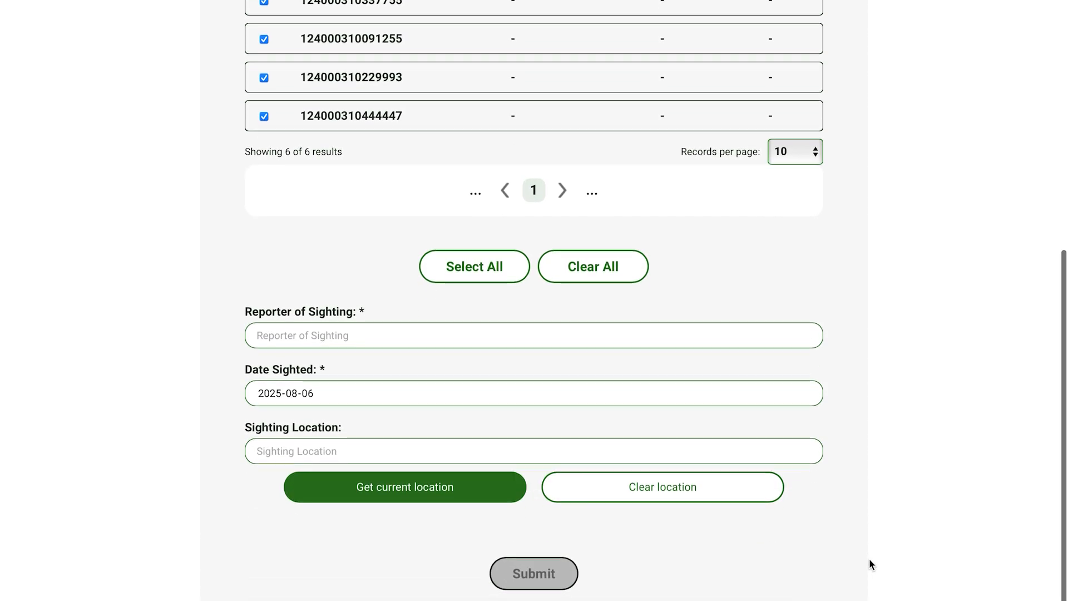
{"action": "left_click", "coordinate": [675, 331]}
{"action": "type", "text": "Meryl Sheep"}
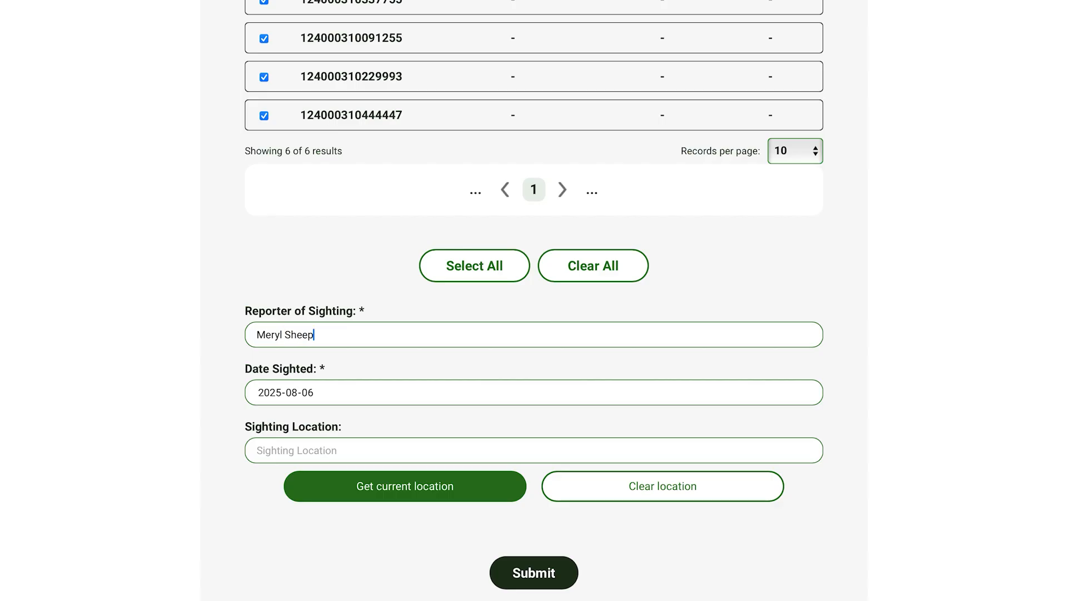
{"action": "left_click", "coordinate": [560, 573]}
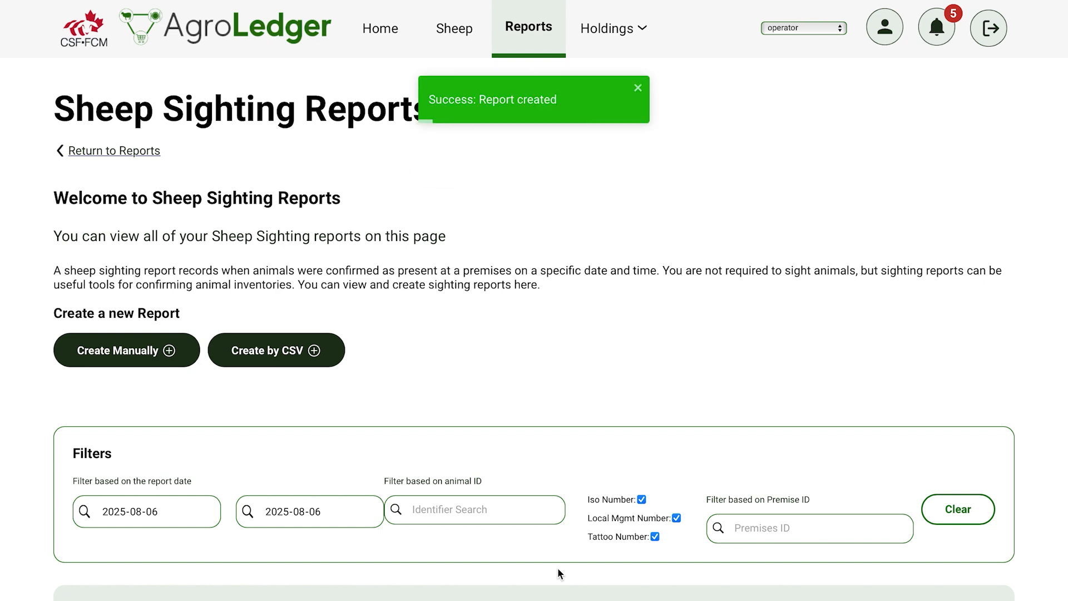
- Open the sheep medical reports from Other Reports and start creating a new report manually
{"action": "left_click", "coordinate": [540, 43]}
{"action": "scroll", "coordinate": [743, 504], "scroll_direction": "down", "scroll_amount": 15}
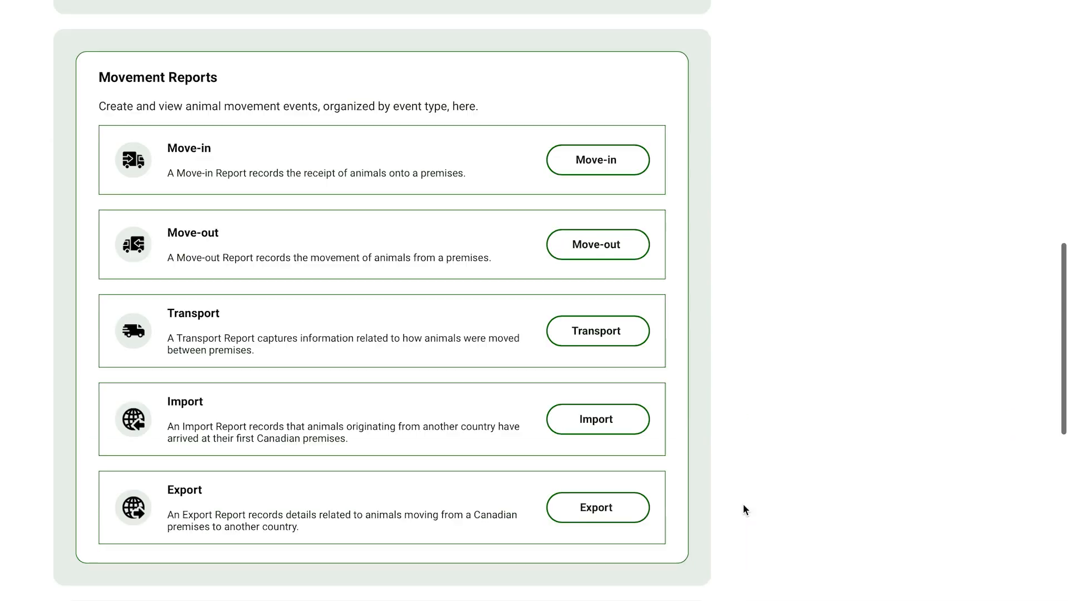
{"action": "scroll", "coordinate": [743, 504], "scroll_direction": "down", "scroll_amount": 2}
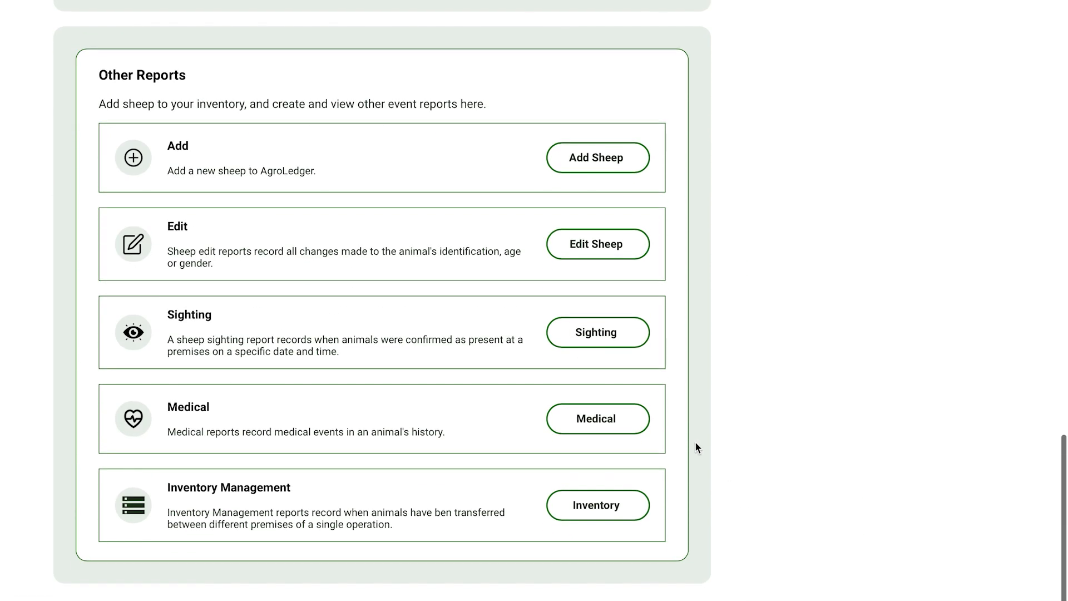
{"action": "left_click", "coordinate": [626, 424]}
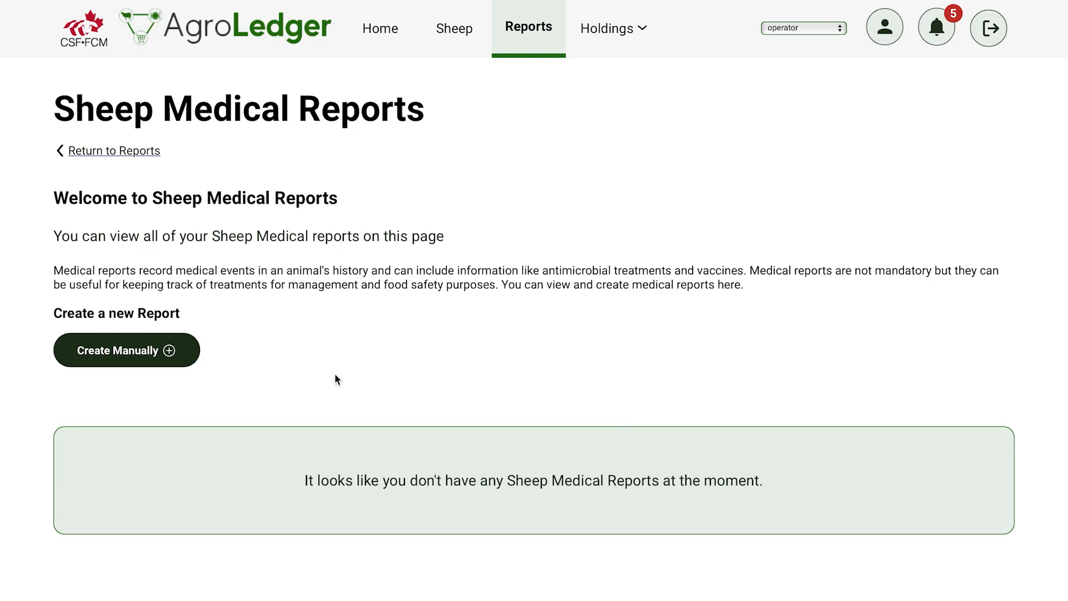
{"action": "left_click", "coordinate": [187, 360]}
{"action": "left_click", "coordinate": [699, 458]}
{"action": "left_click", "coordinate": [460, 72]}
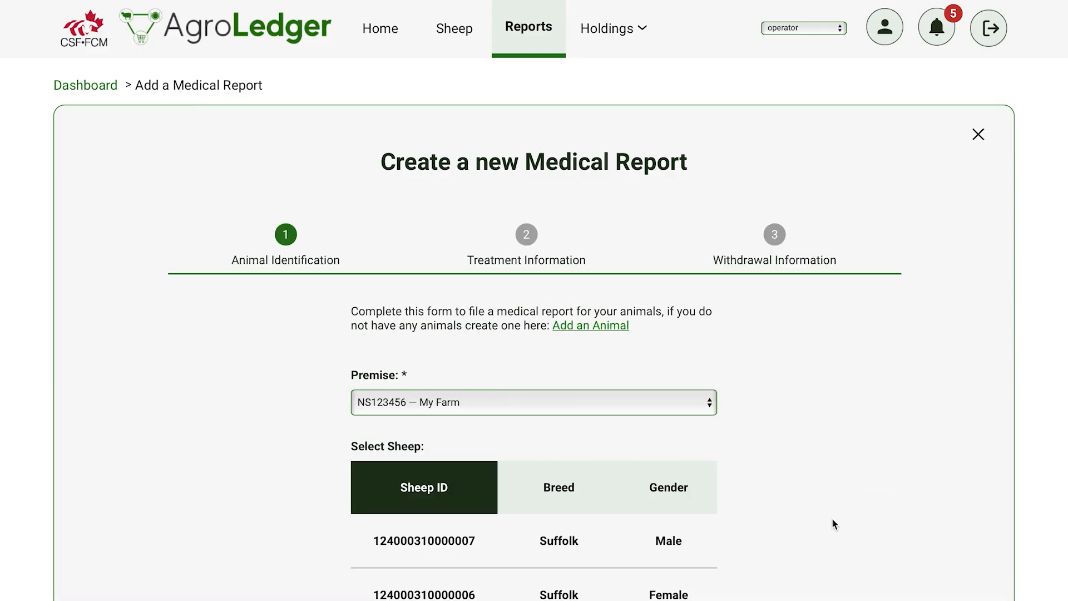
{"action": "scroll", "coordinate": [832, 524], "scroll_direction": "down", "scroll_amount": 3}
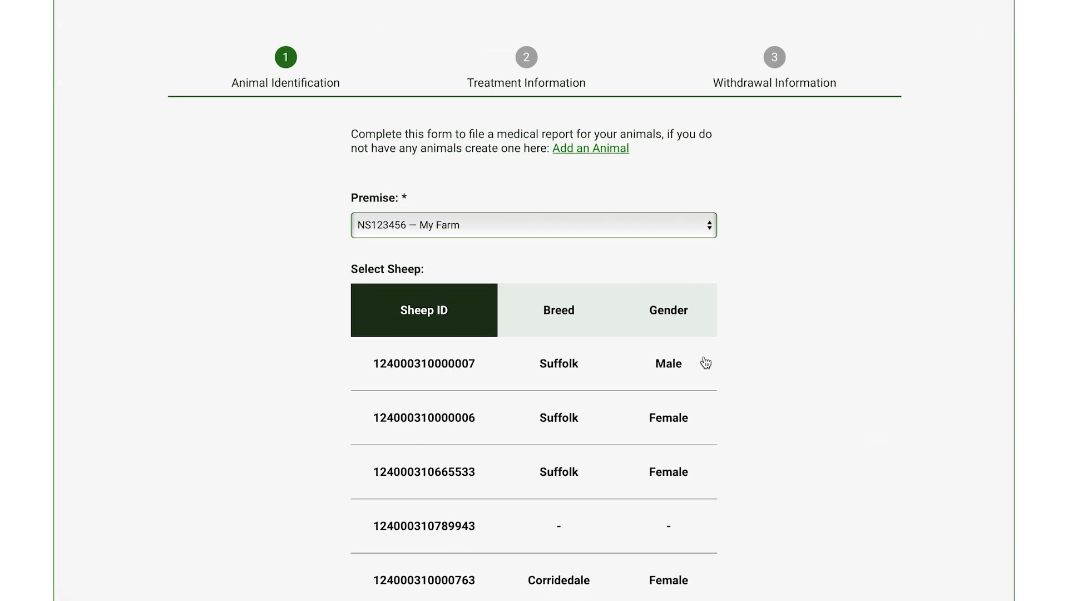
{"action": "left_click", "coordinate": [699, 372]}
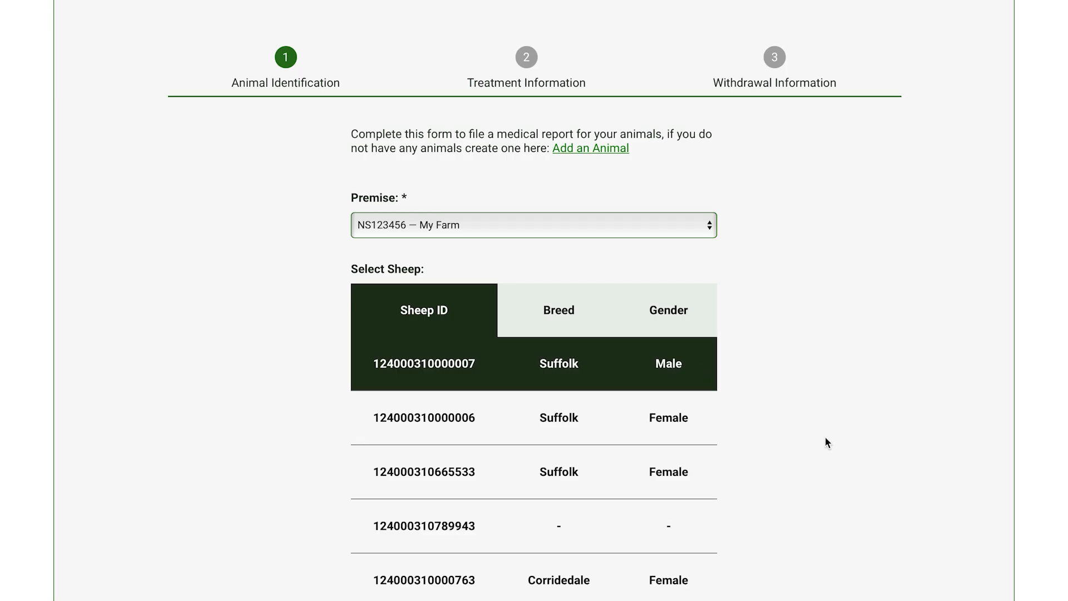
{"action": "scroll", "coordinate": [826, 436], "scroll_direction": "down", "scroll_amount": 2}
{"action": "scroll", "coordinate": [826, 438], "scroll_direction": "down", "scroll_amount": 6}
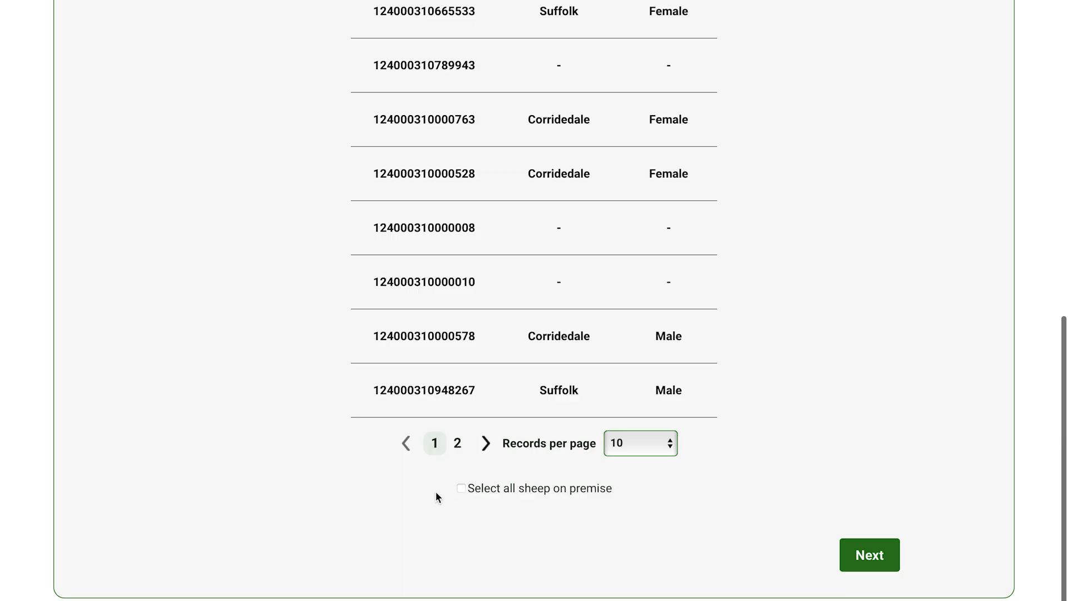
{"action": "left_click", "coordinate": [882, 571]}
- Enter ABC Antibiotic as the treatment's product name and 3cc/45kg as the suggested dosage
{"action": "scroll", "coordinate": [819, 378], "scroll_direction": "up", "scroll_amount": 6}
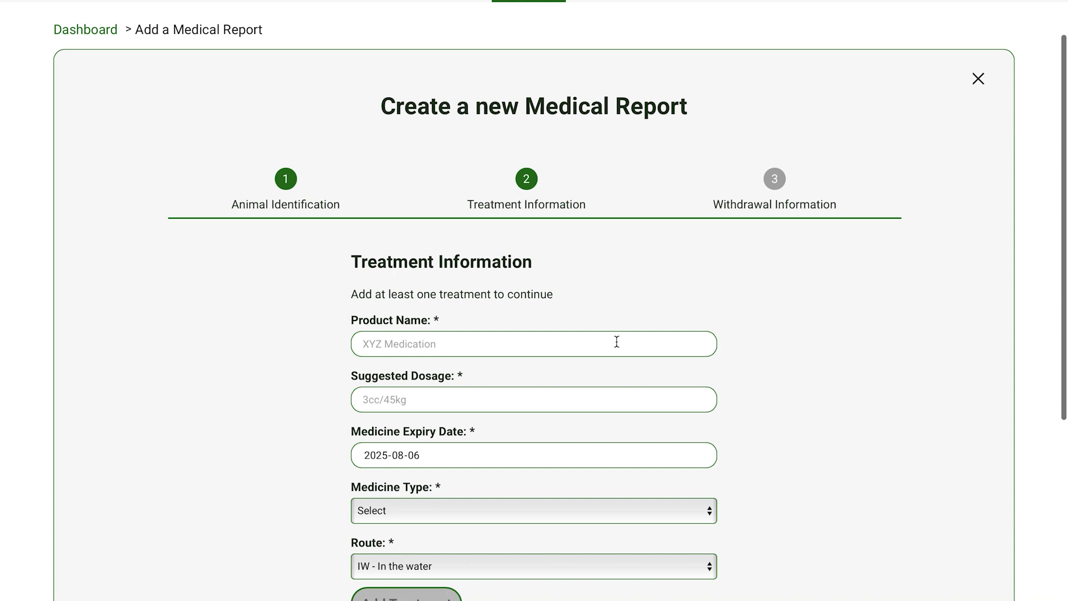
{"action": "left_click", "coordinate": [617, 341]}
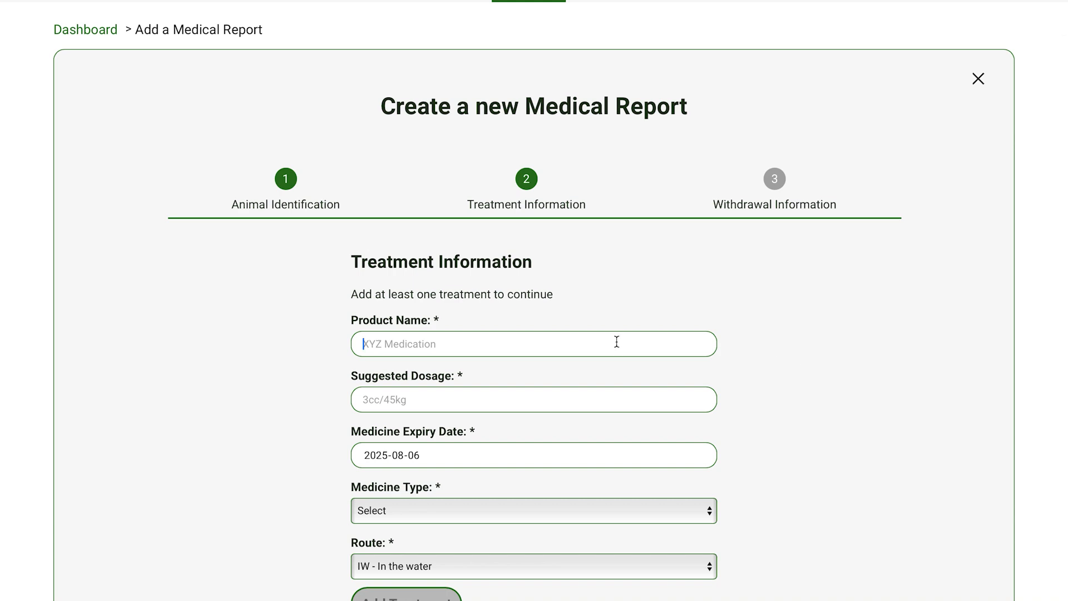
{"action": "type", "text": "ABC Antibiotic"}
{"action": "left_click", "coordinate": [587, 393]}
{"action": "type", "text": "3cc/45kg"}
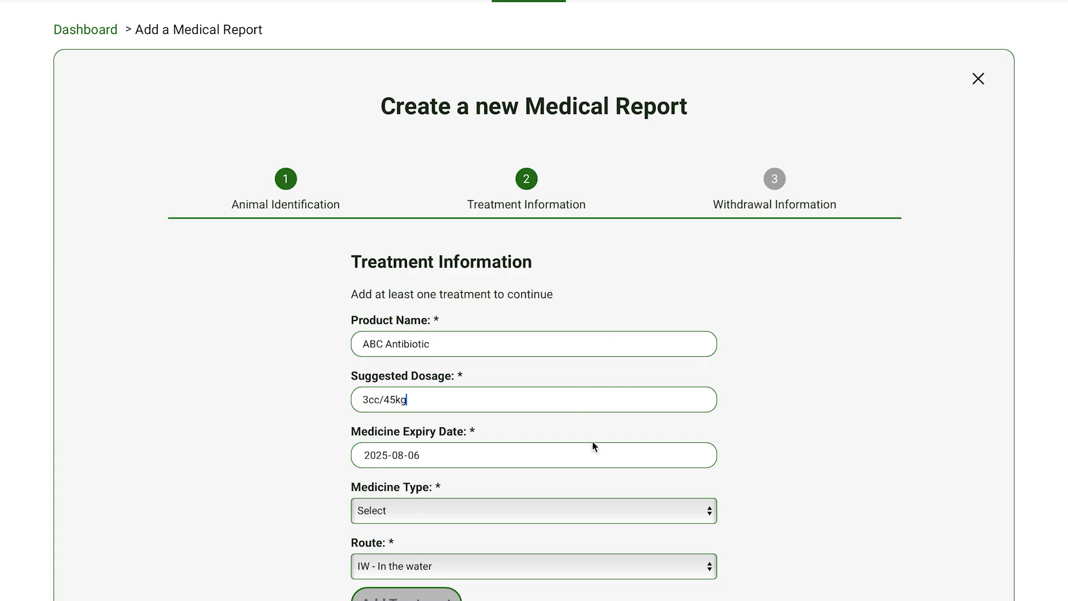
- Set the medicine type to Prescription and the route to OR - Oral, and add the treatment to the report
{"action": "scroll", "coordinate": [562, 489], "scroll_direction": "down", "scroll_amount": 1}
{"action": "left_click", "coordinate": [531, 504]}
{"action": "left_click", "coordinate": [526, 497]}
{"action": "left_click", "coordinate": [622, 516]}
{"action": "left_click", "coordinate": [645, 535]}
{"action": "scroll", "coordinate": [674, 523], "scroll_direction": "down", "scroll_amount": 2}
{"action": "scroll", "coordinate": [675, 524], "scroll_direction": "down", "scroll_amount": 3}
{"action": "left_click", "coordinate": [580, 278]}
{"action": "left_click", "coordinate": [560, 305]}
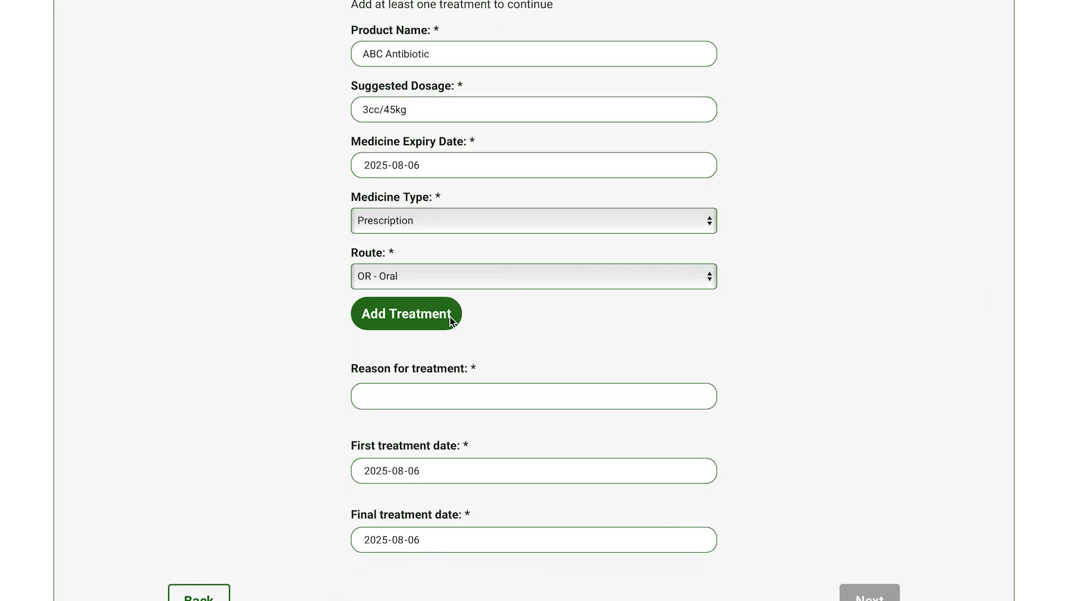
{"action": "left_click", "coordinate": [406, 314]}
- Enter Infection as the reason for treatment and continue to the withdrawal information
{"action": "scroll", "coordinate": [640, 395], "scroll_direction": "down", "scroll_amount": 3}
{"action": "left_click", "coordinate": [533, 350]}
{"action": "type", "text": "Infection"}
{"action": "left_click", "coordinate": [882, 563]}
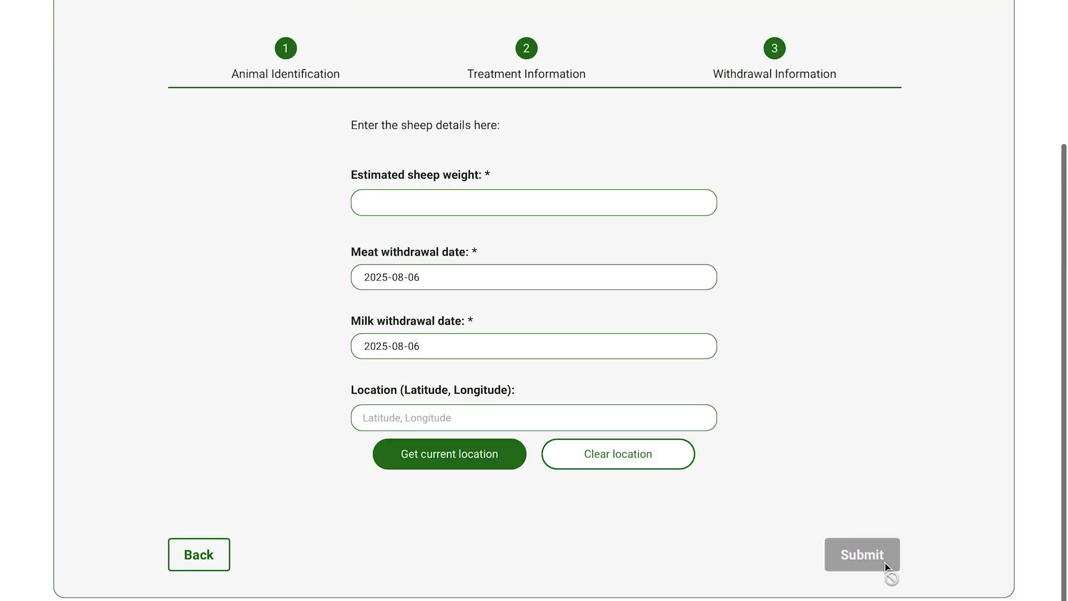
- Set the estimated sheep weight to 150 lbs and submit the medical report
{"action": "left_click", "coordinate": [502, 198]}
{"action": "type", "text": "150 lbs"}
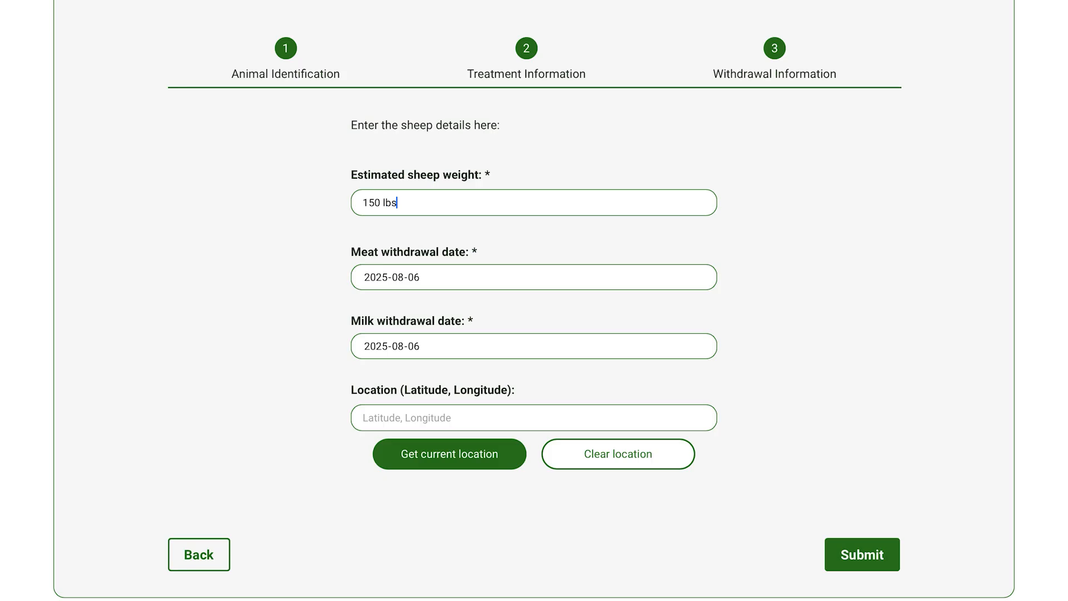
{"action": "left_click", "coordinate": [873, 552]}
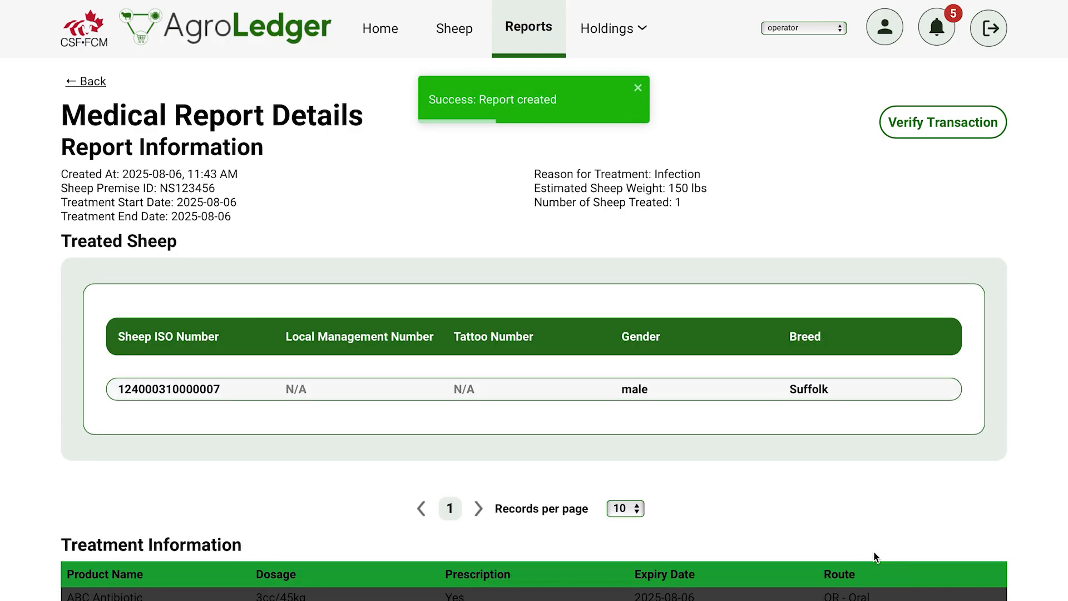
- Return to the reports dashboard and open Inventory Management under Other Reports
{"action": "left_click", "coordinate": [531, 35]}
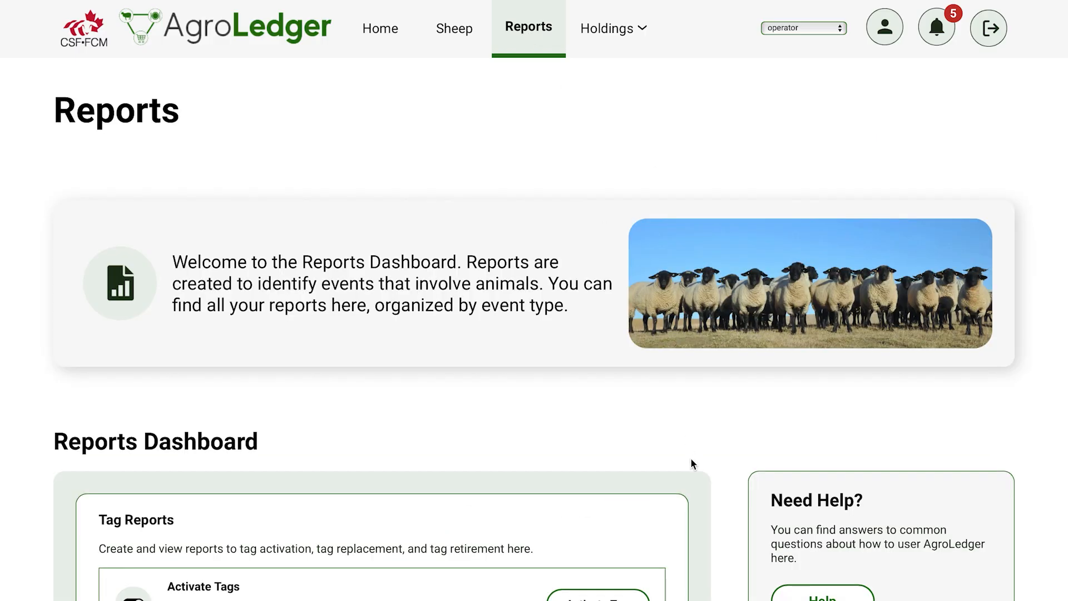
{"action": "scroll", "coordinate": [723, 503], "scroll_direction": "down", "scroll_amount": 20}
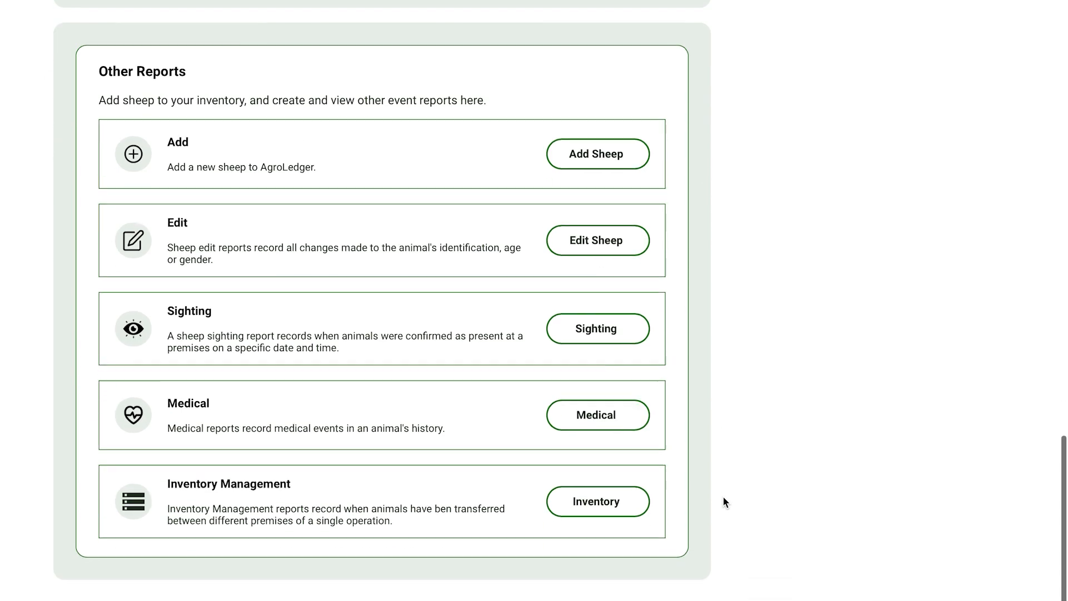
{"action": "left_click", "coordinate": [636, 515]}
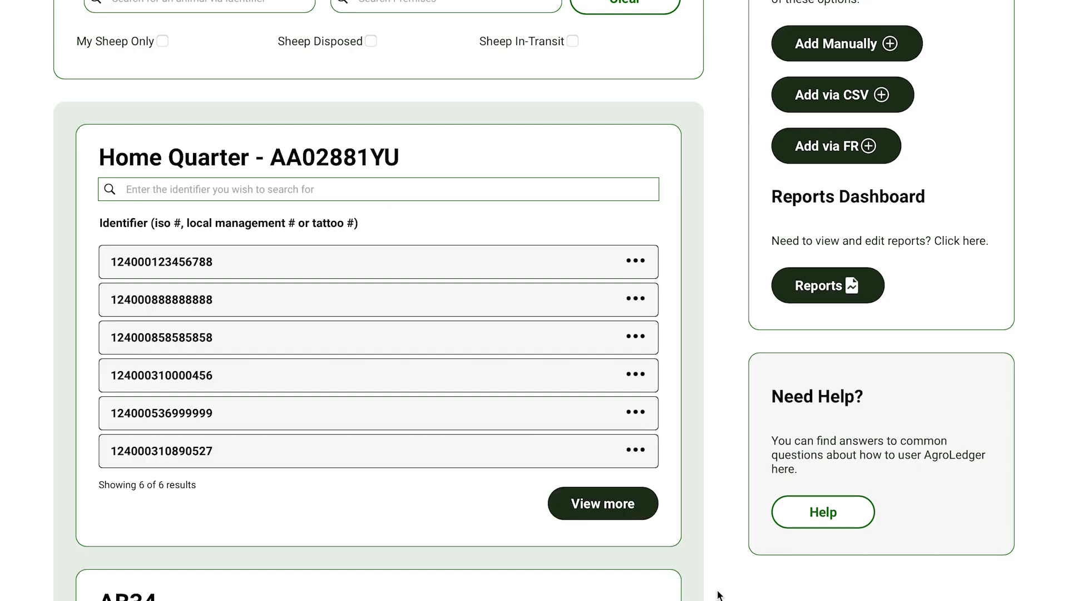
- Filter the sheep dashboard by the premise "my farm" and open the full sheep list of My Farm - NS123456
{"action": "scroll", "coordinate": [719, 557], "scroll_direction": "up", "scroll_amount": 5}
{"action": "left_click", "coordinate": [389, 393]}
{"action": "type", "text": "my farm"}
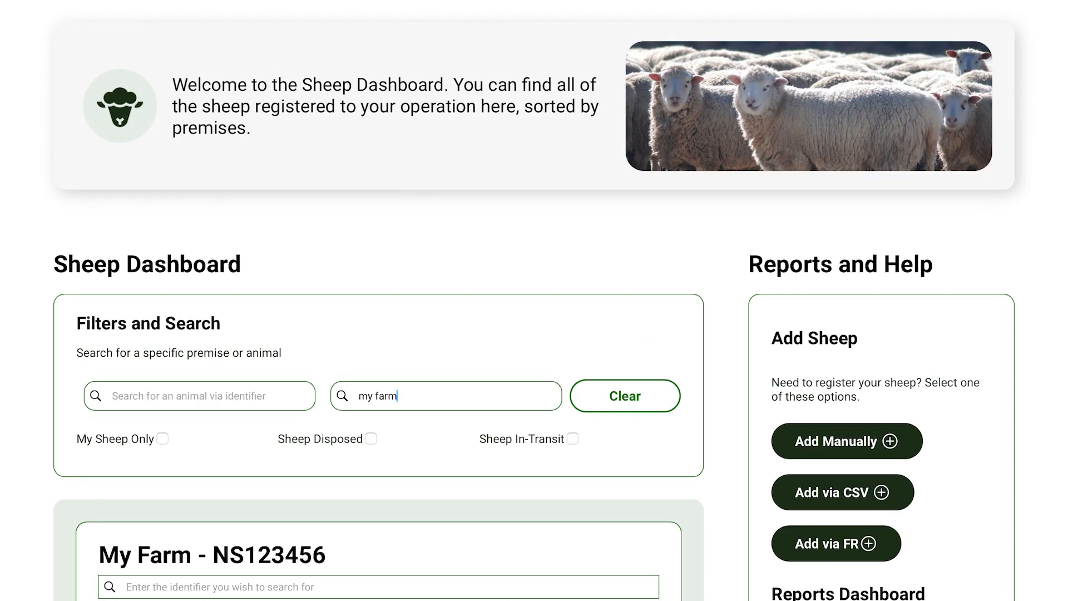
{"action": "scroll", "coordinate": [409, 435], "scroll_direction": "down", "scroll_amount": 8}
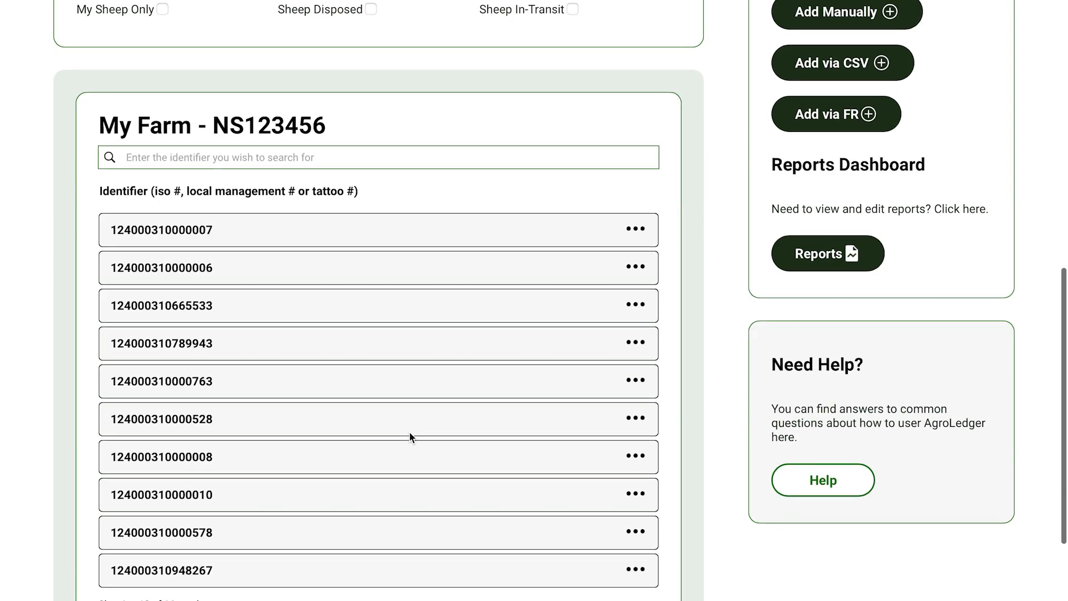
{"action": "left_click", "coordinate": [593, 579]}
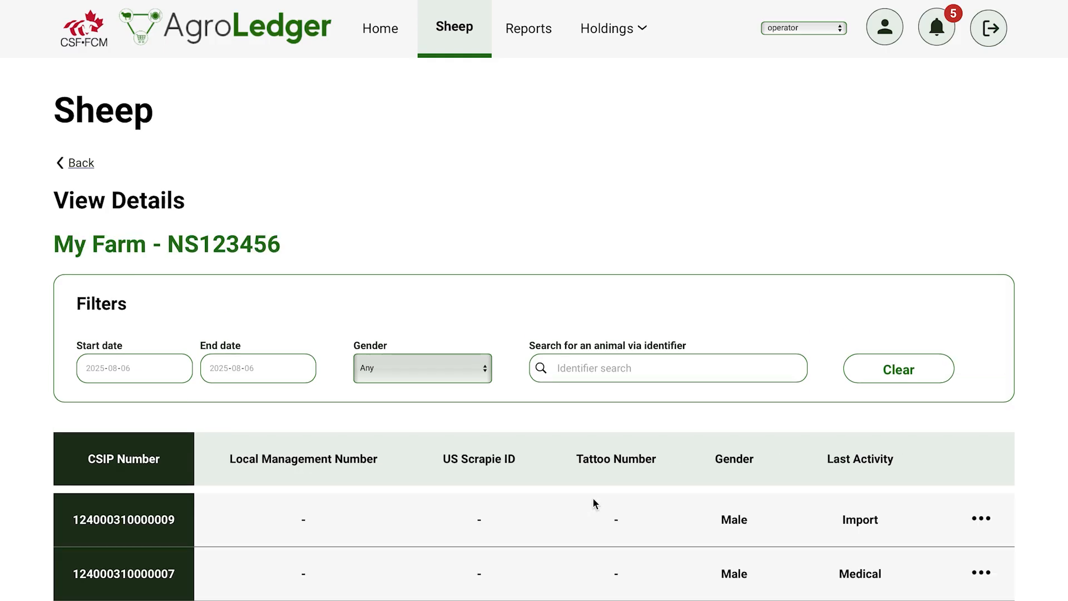
{"action": "scroll", "coordinate": [667, 509], "scroll_direction": "down", "scroll_amount": 3}
{"action": "scroll", "coordinate": [741, 516], "scroll_direction": "down", "scroll_amount": 10}
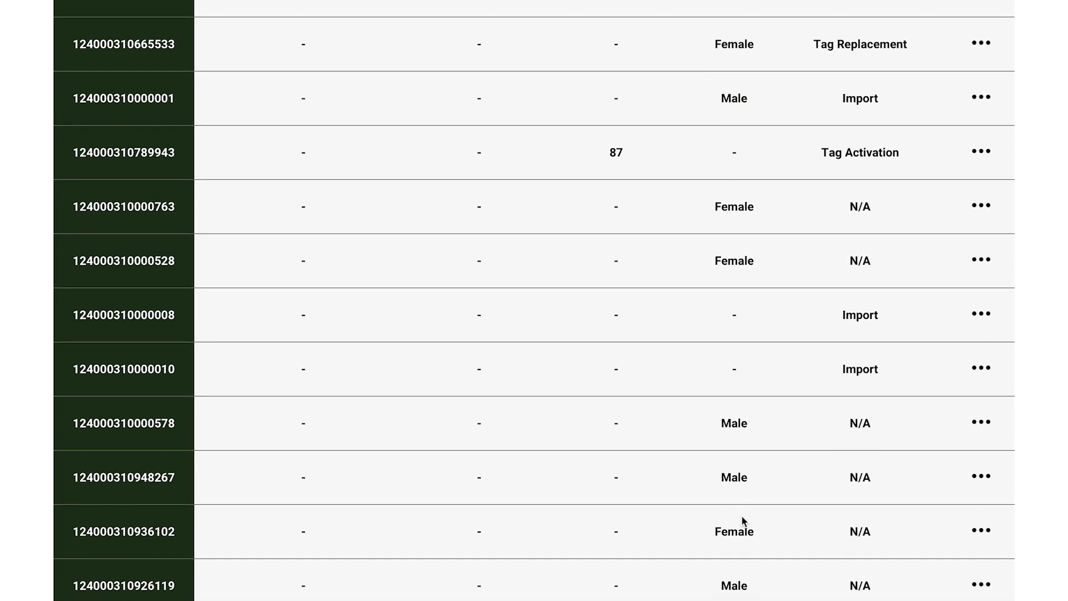